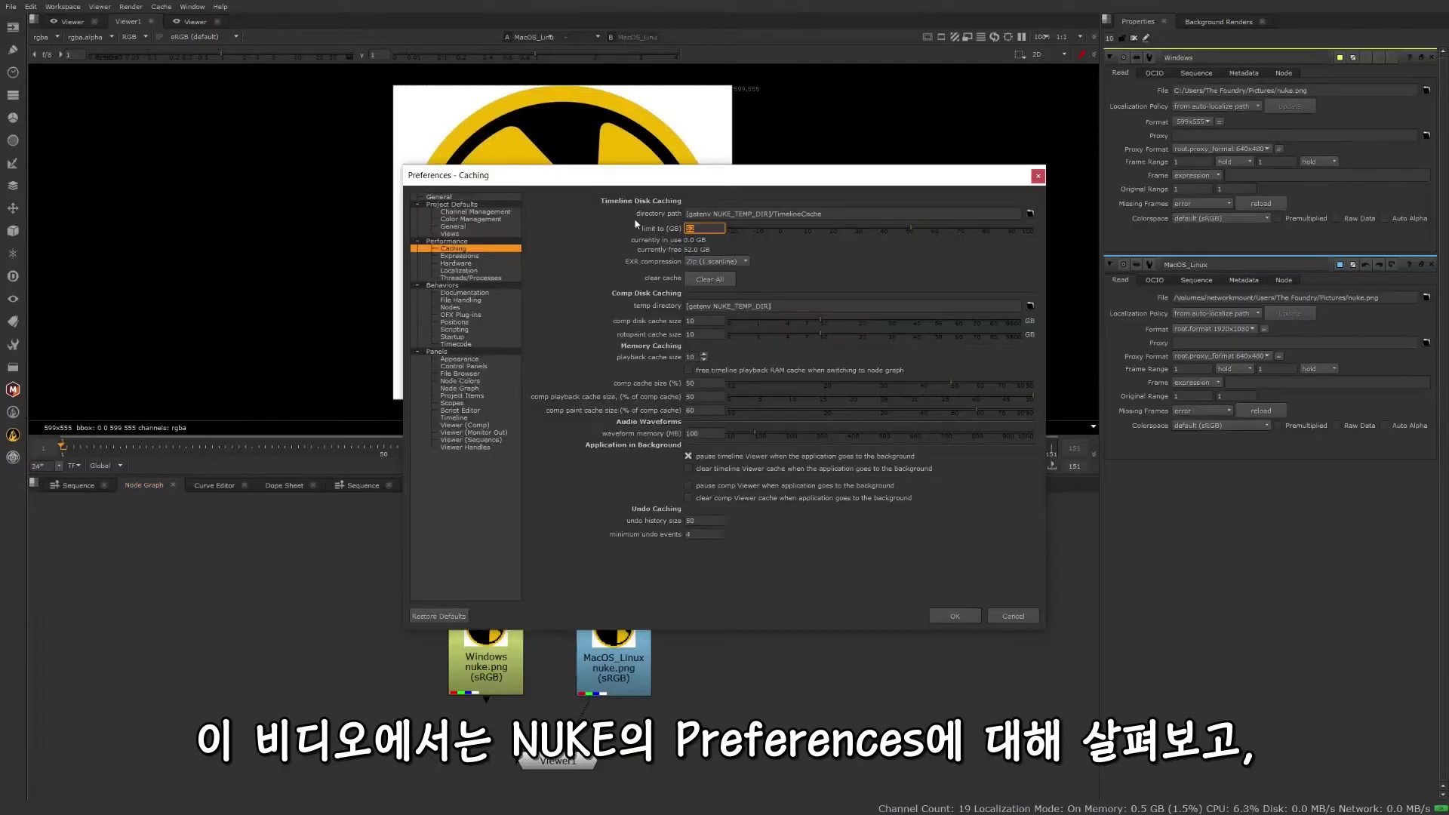
Enter -10 in Timeline Disk Caching's 'limit to (GB)' field and confirm it
{"action": "type", "text": "-"}
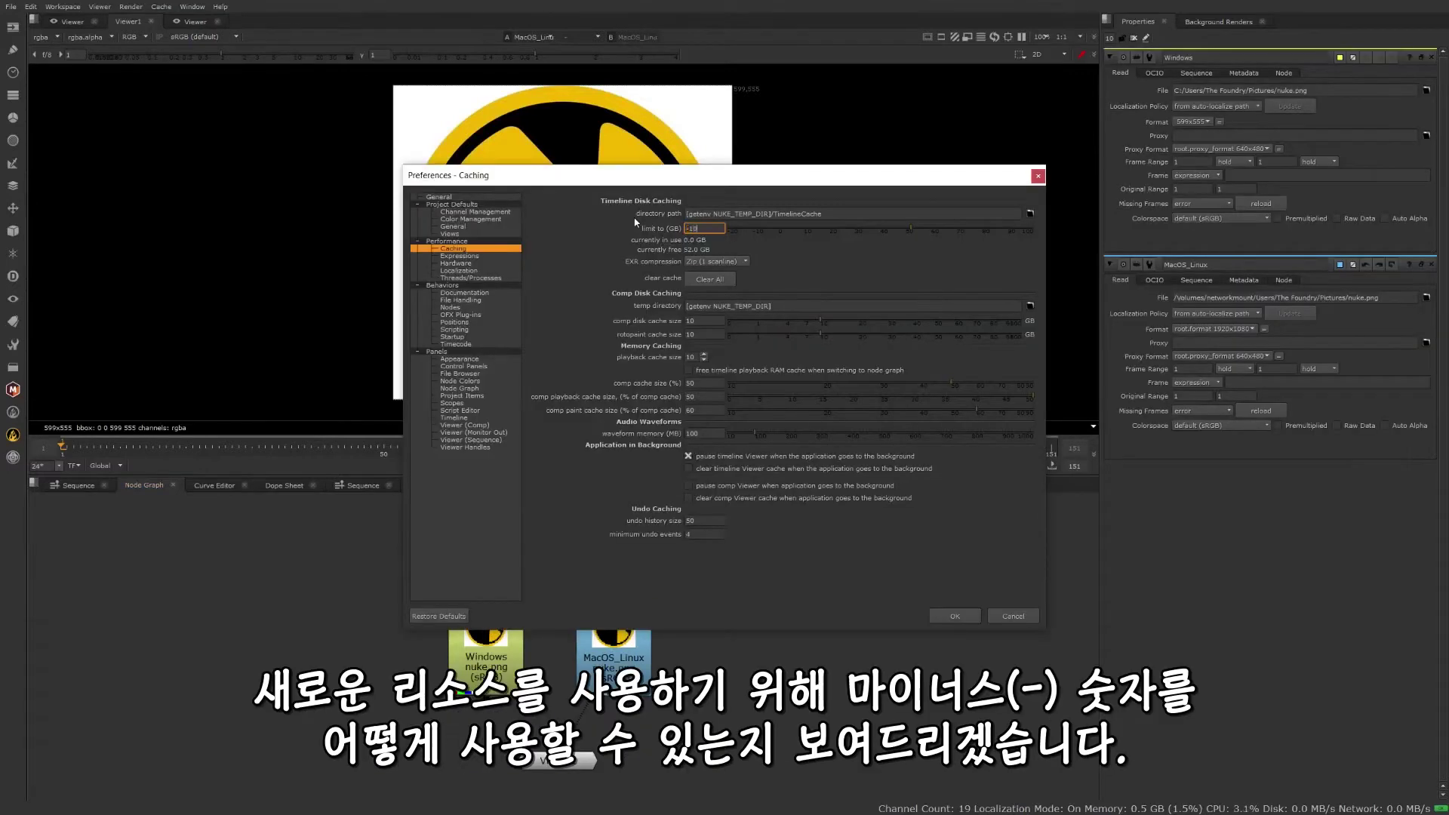
{"action": "type", "text": "10"}
{"action": "key", "text": "Return"}
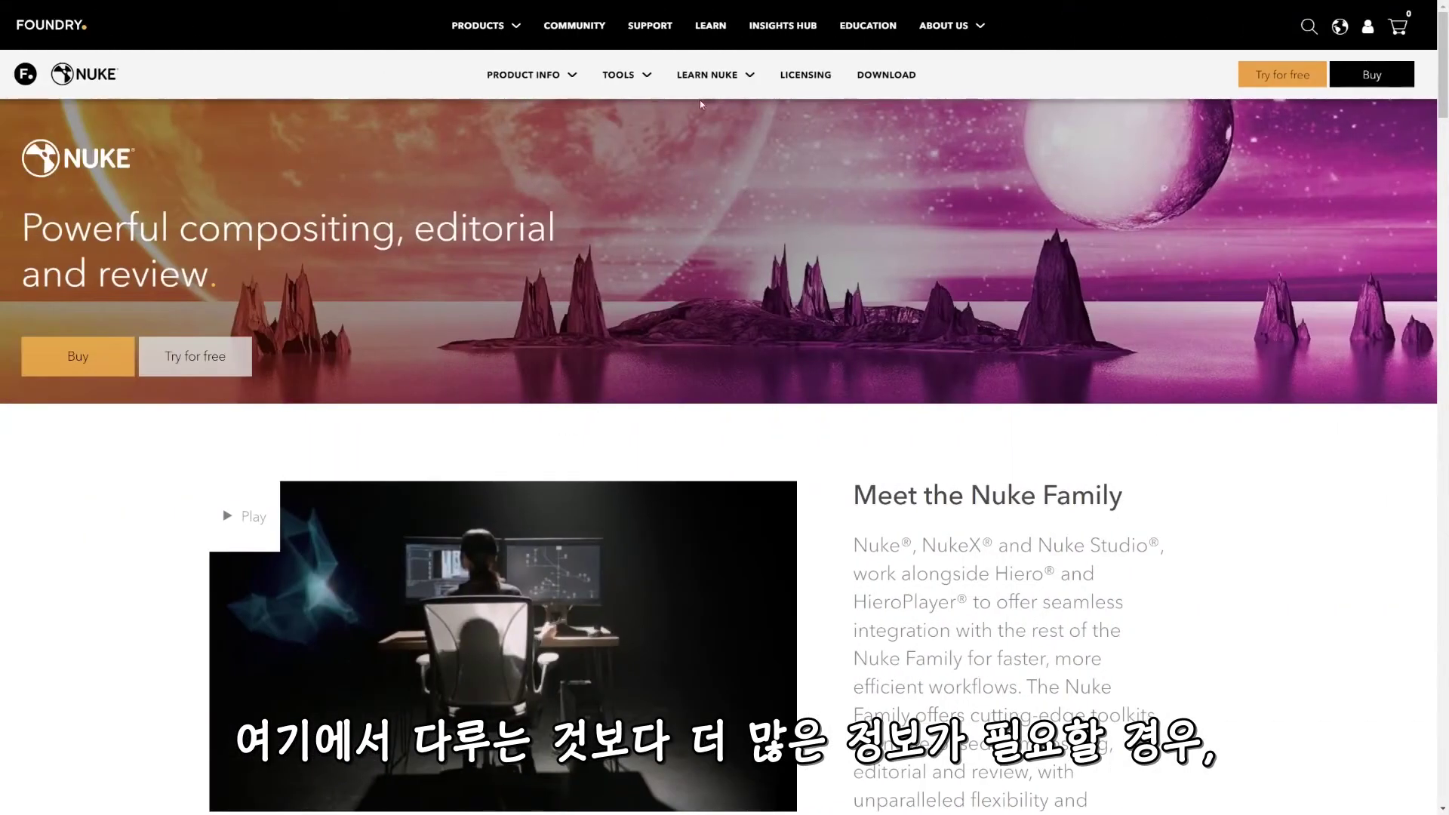
Open the Nuke User Guide from the LEARN NUKE menu on Foundry's Nuke page
{"action": "mouse_move", "coordinate": [699, 83]}
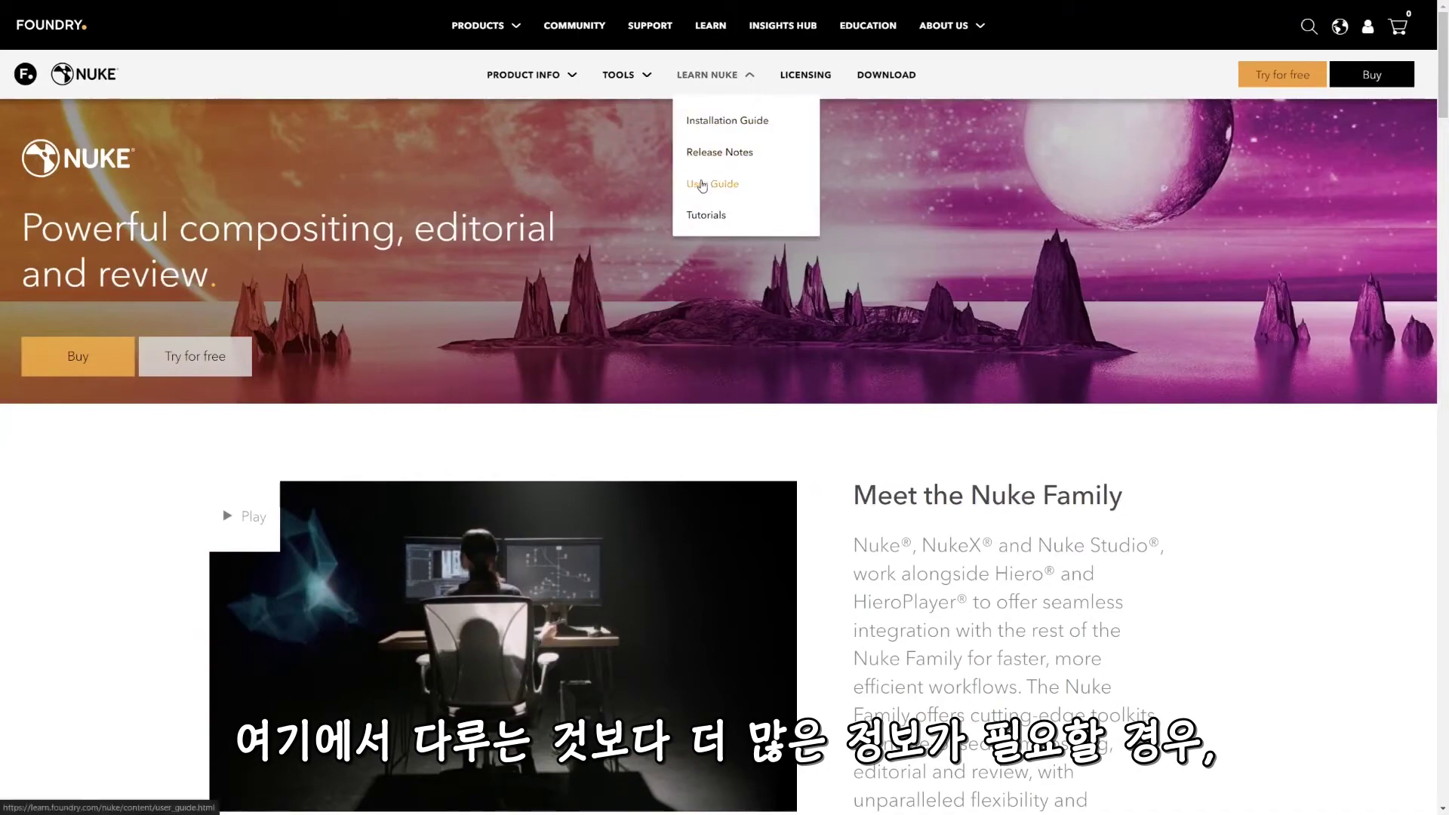
{"action": "left_click", "coordinate": [701, 185]}
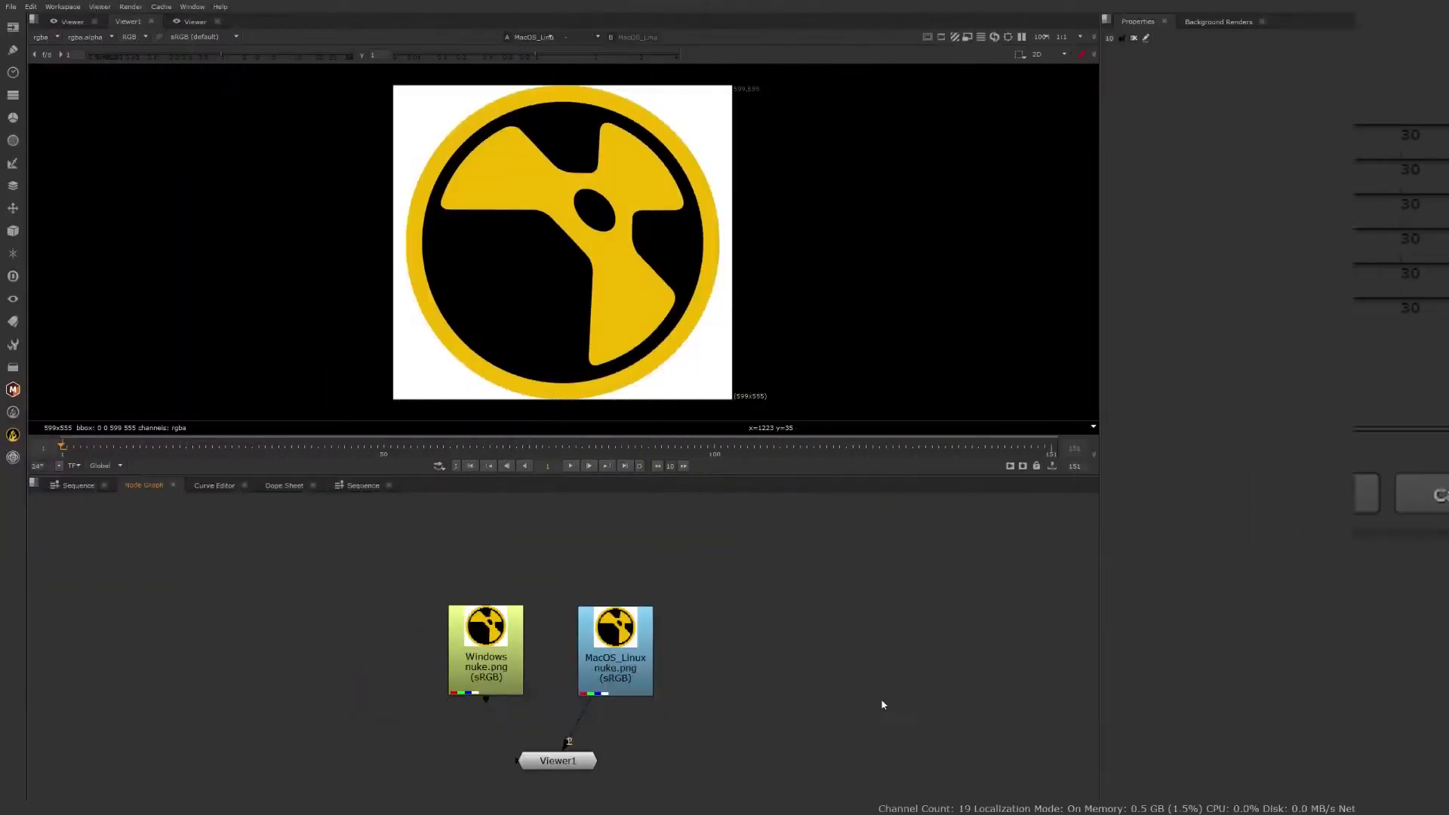
{"action": "key", "text": "shift+s"}
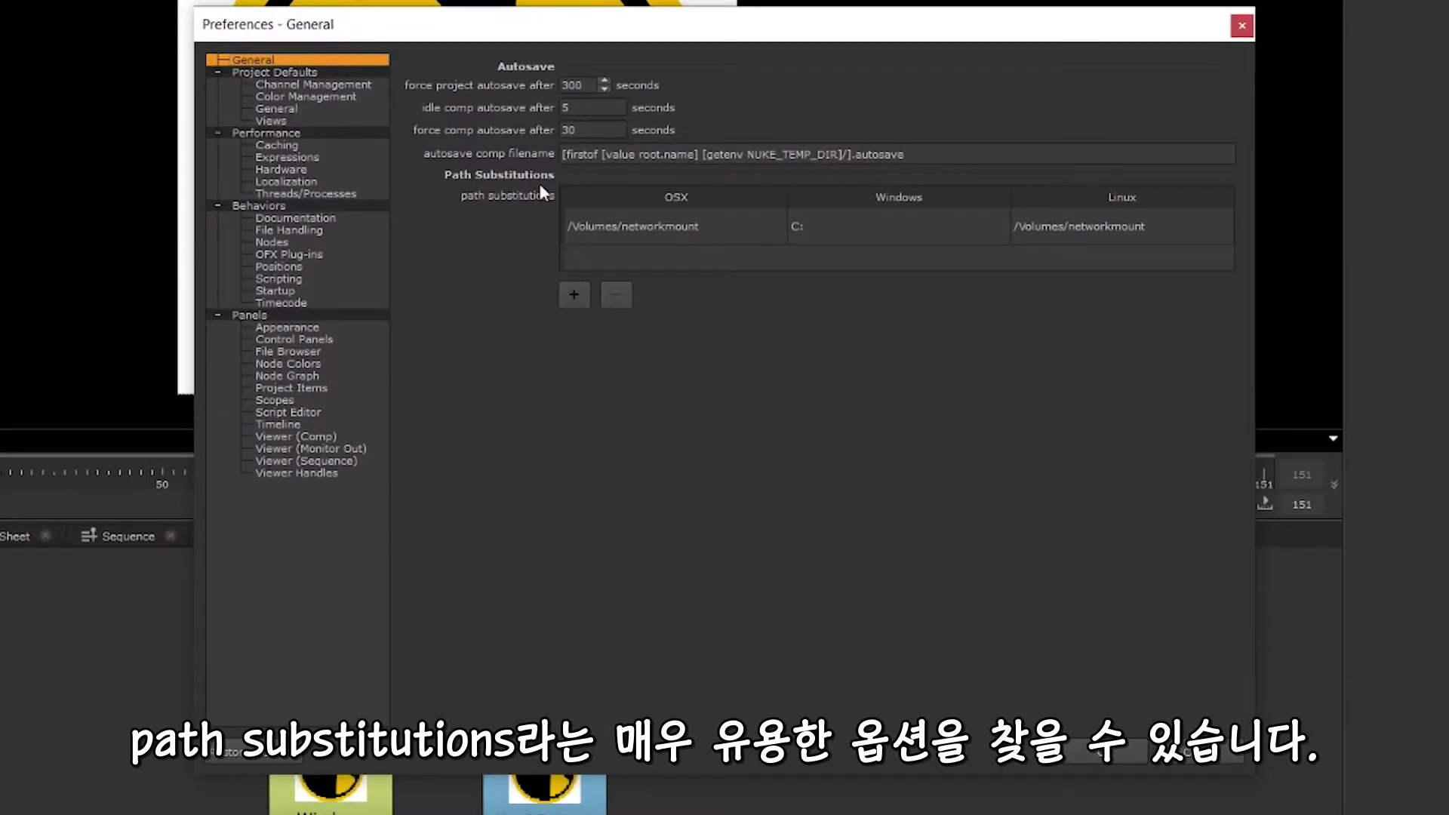
{"action": "left_click", "coordinate": [641, 228]}
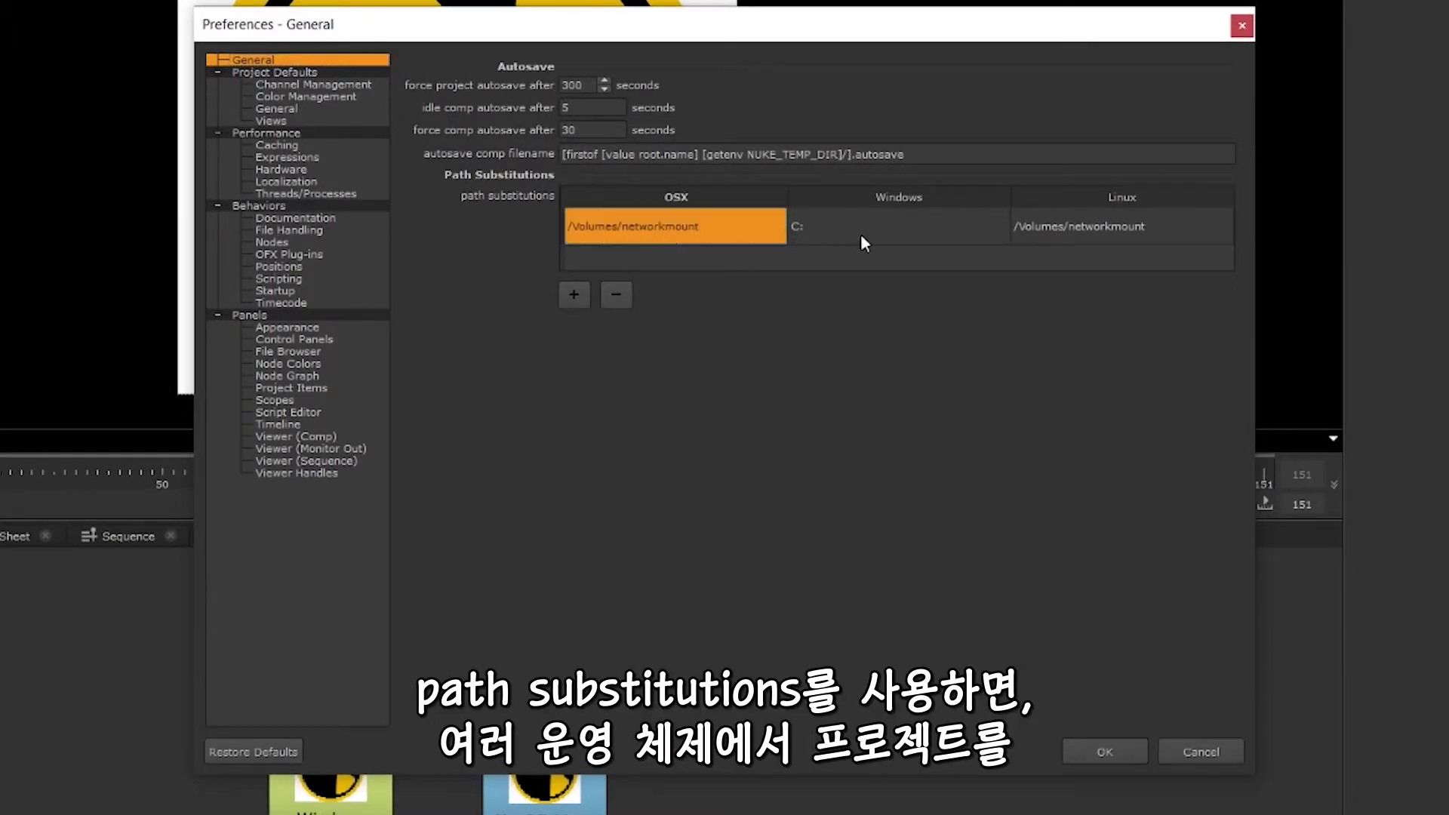
{"action": "left_click", "coordinate": [879, 234]}
{"action": "left_click", "coordinate": [1078, 237]}
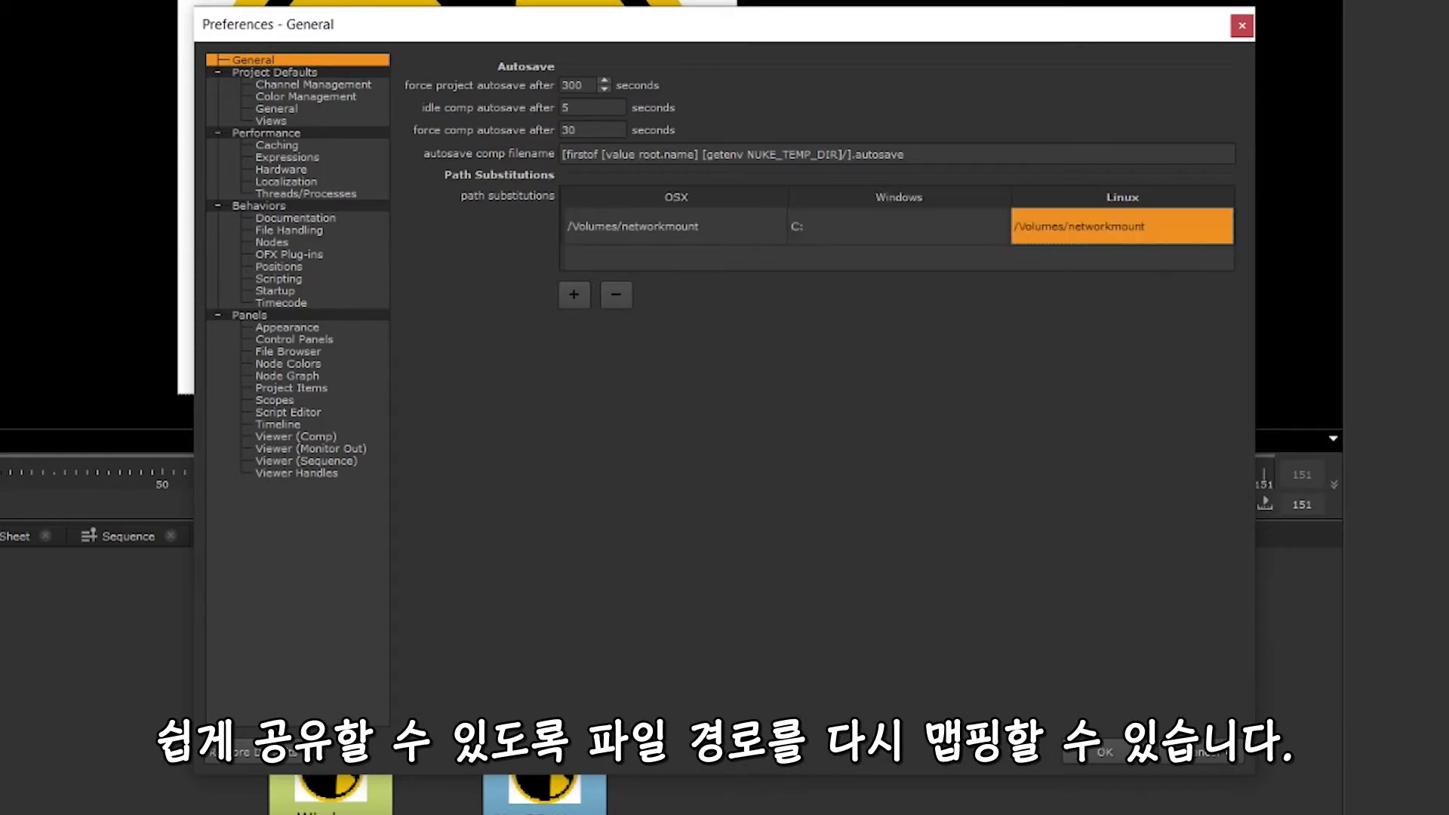
{"action": "left_click", "coordinate": [1211, 753]}
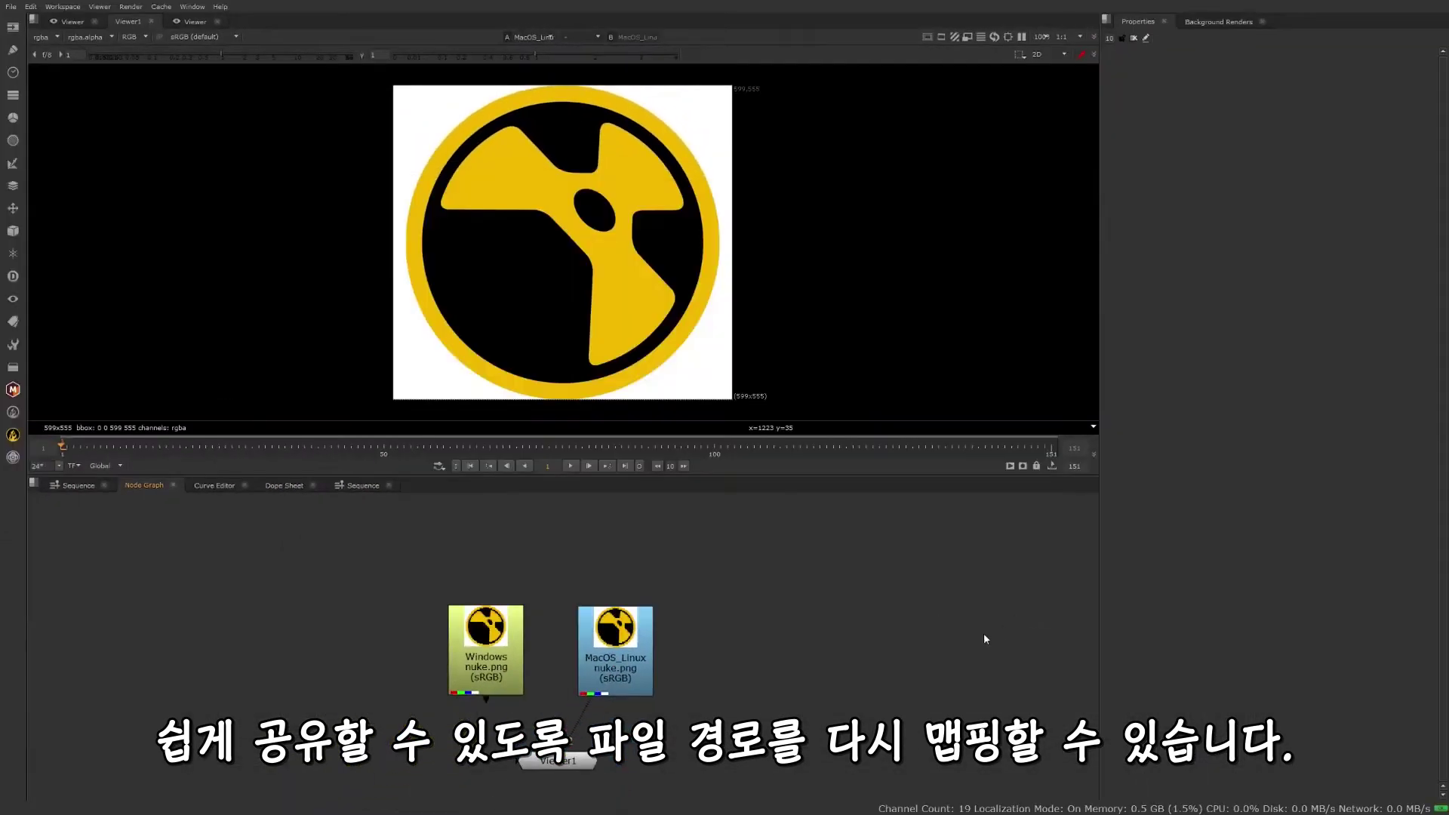
{"action": "left_click", "coordinate": [491, 662]}
{"action": "key", "text": "q"}
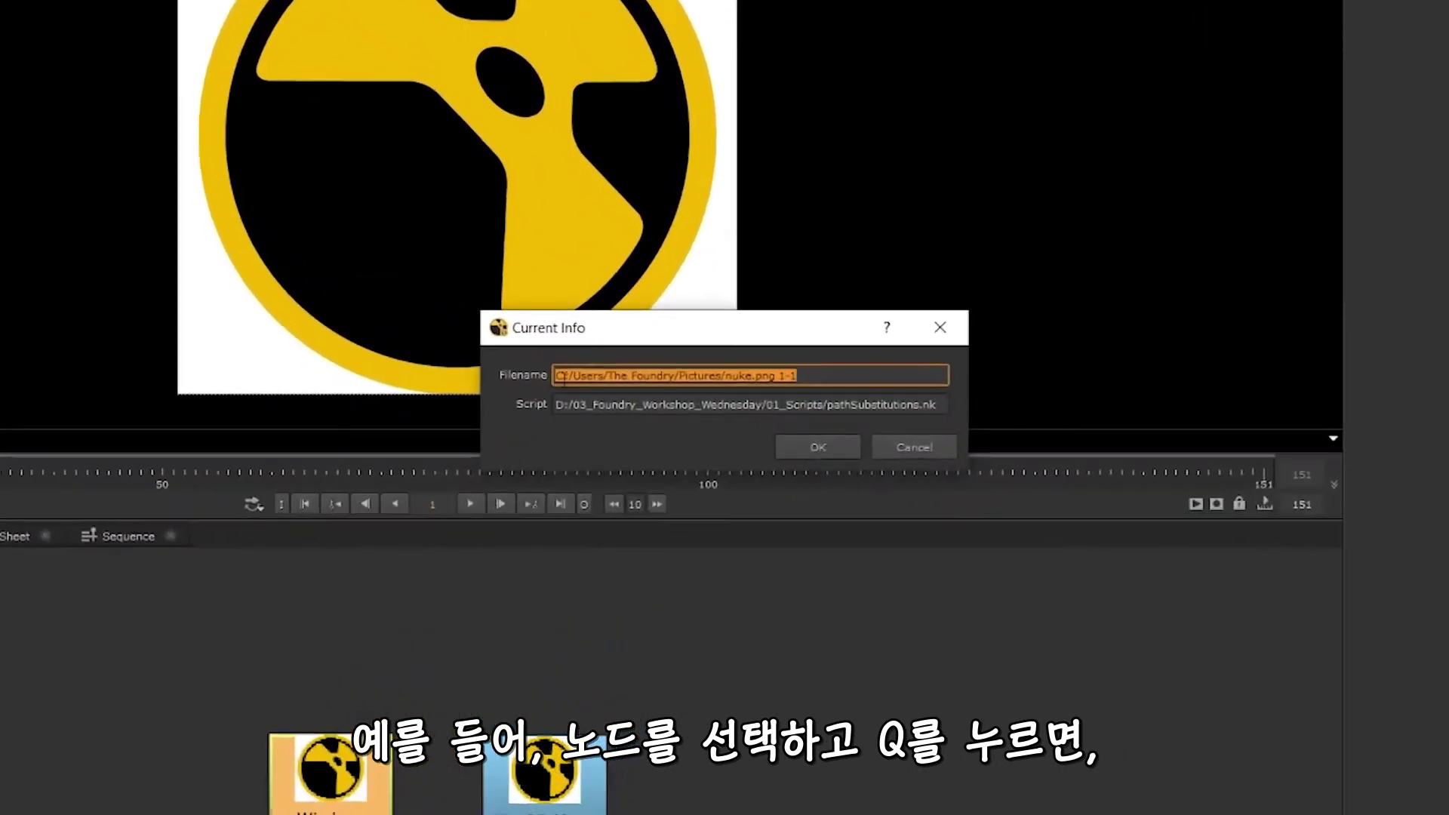
{"action": "left_click", "coordinate": [567, 376]}
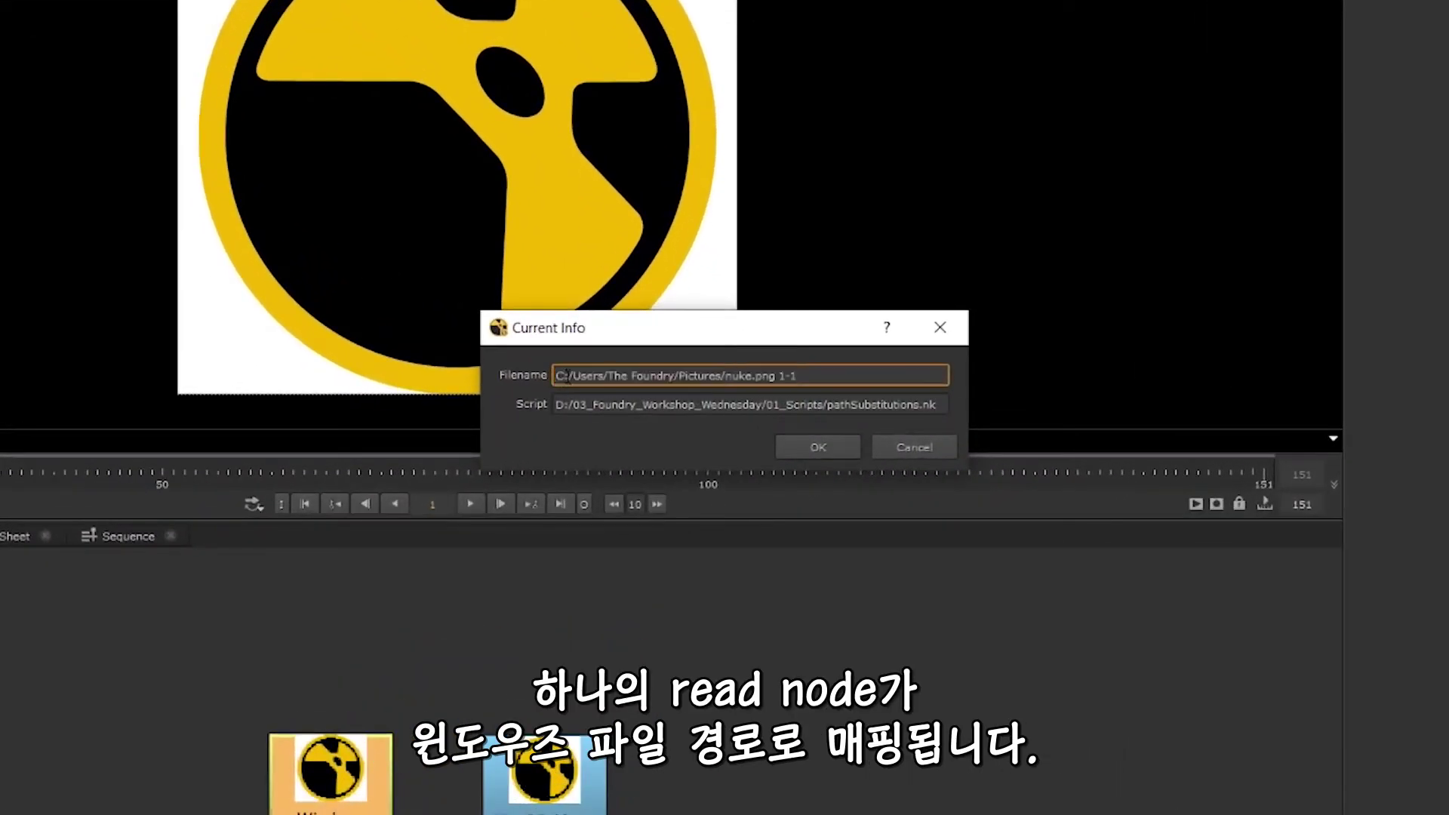
{"action": "left_click_drag", "start_coordinate": [568, 376], "coordinate": [555, 376]}
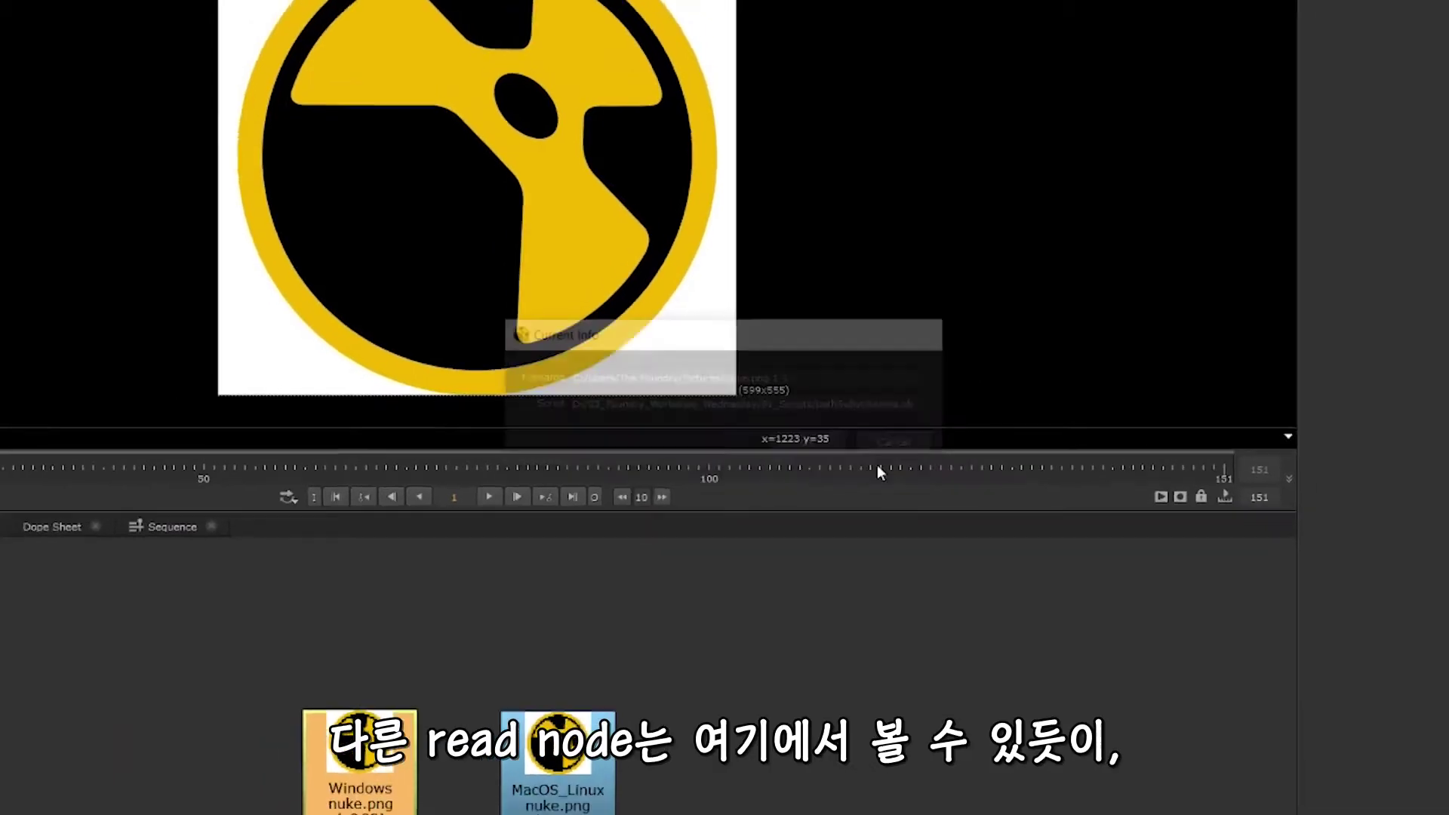
{"action": "left_click", "coordinate": [560, 812]}
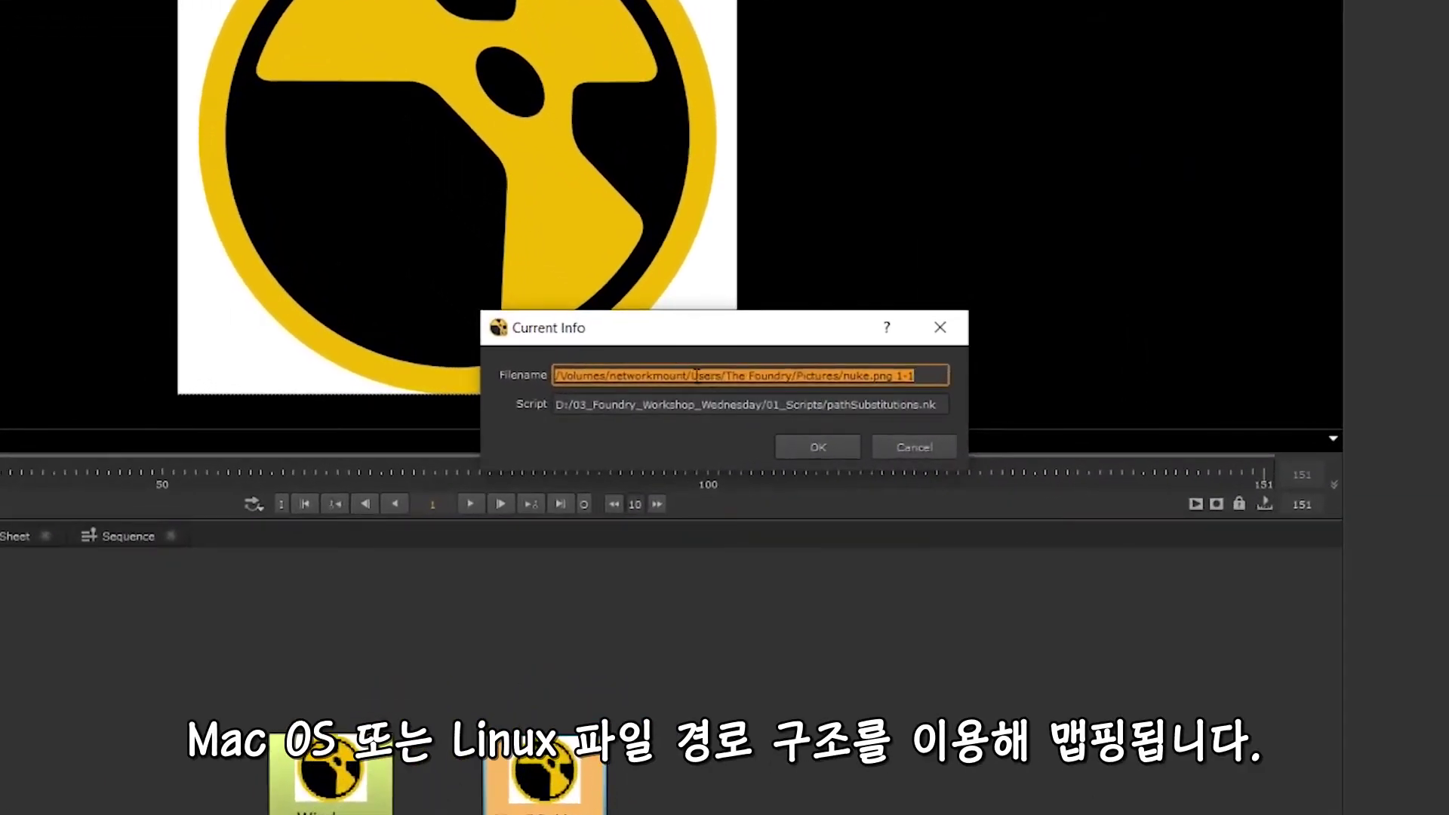
{"action": "left_click", "coordinate": [691, 375]}
{"action": "left_click_drag", "start_coordinate": [691, 375], "coordinate": [476, 383]}
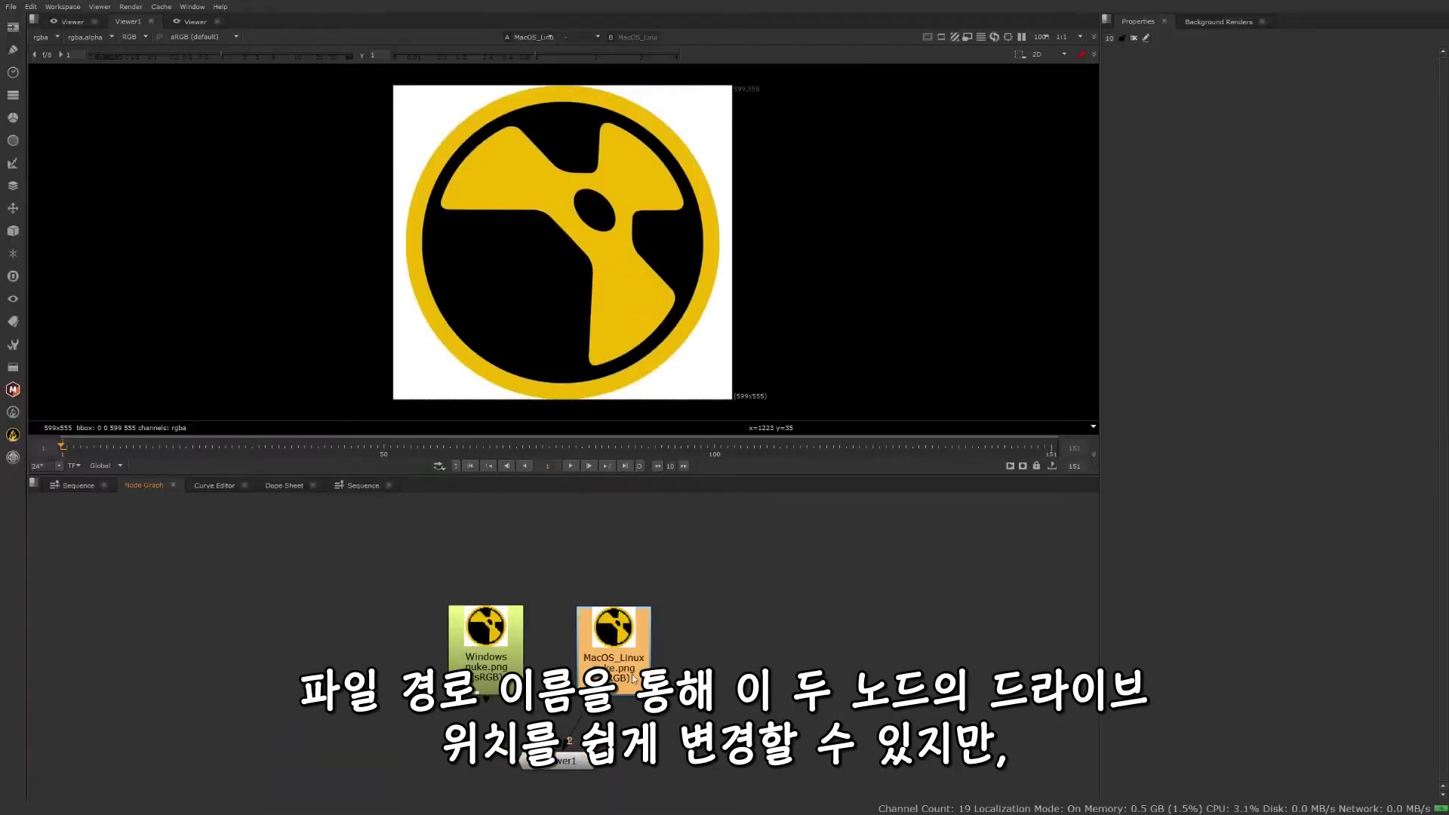
Open both Read nodes' properties and replace the MacOS_Linux path's /Volumes/networkmount prefix with C:
{"action": "double_click", "coordinate": [630, 672]}
{"action": "double_click", "coordinate": [486, 641]}
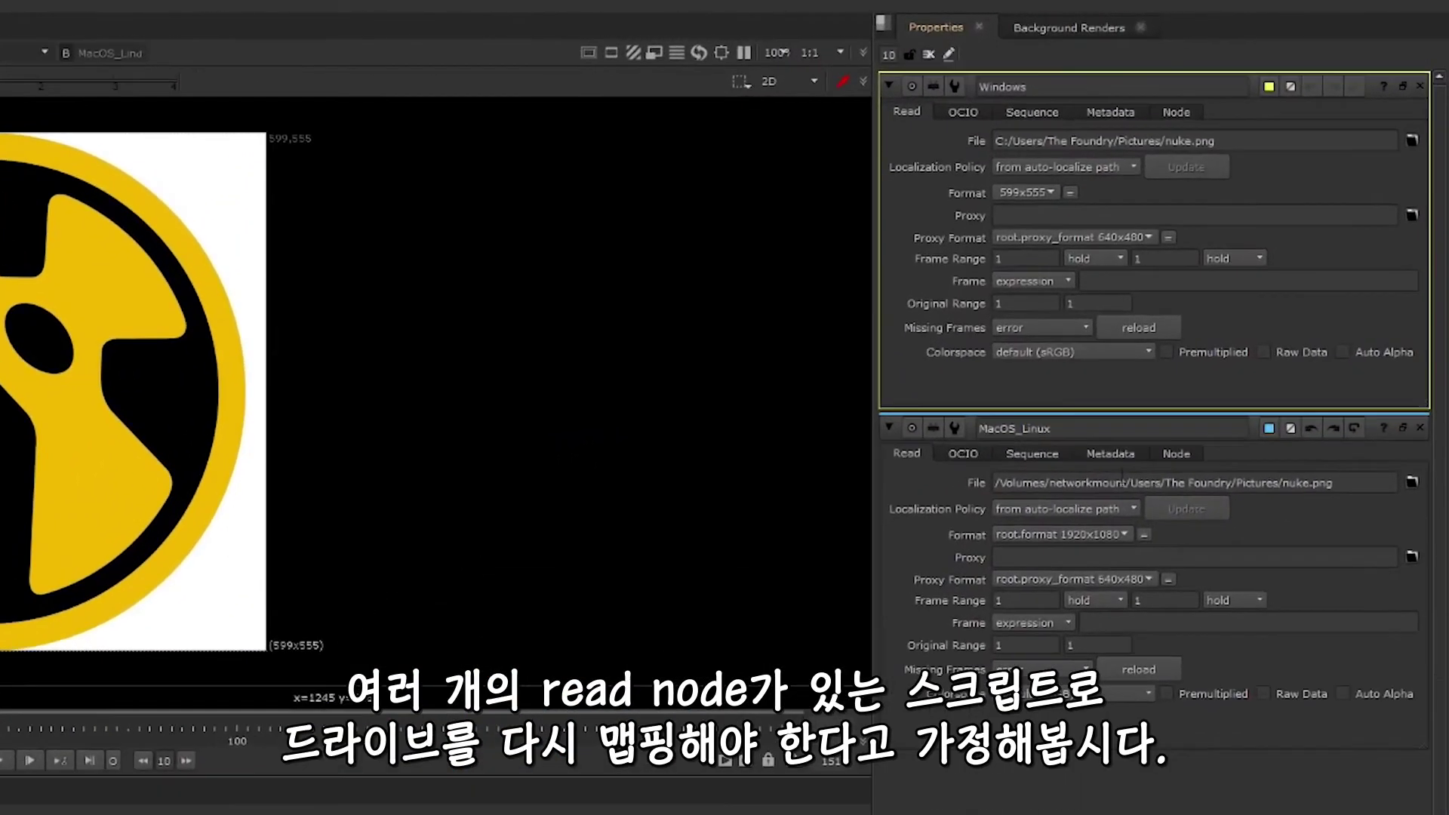
{"action": "left_click", "coordinate": [1252, 297]}
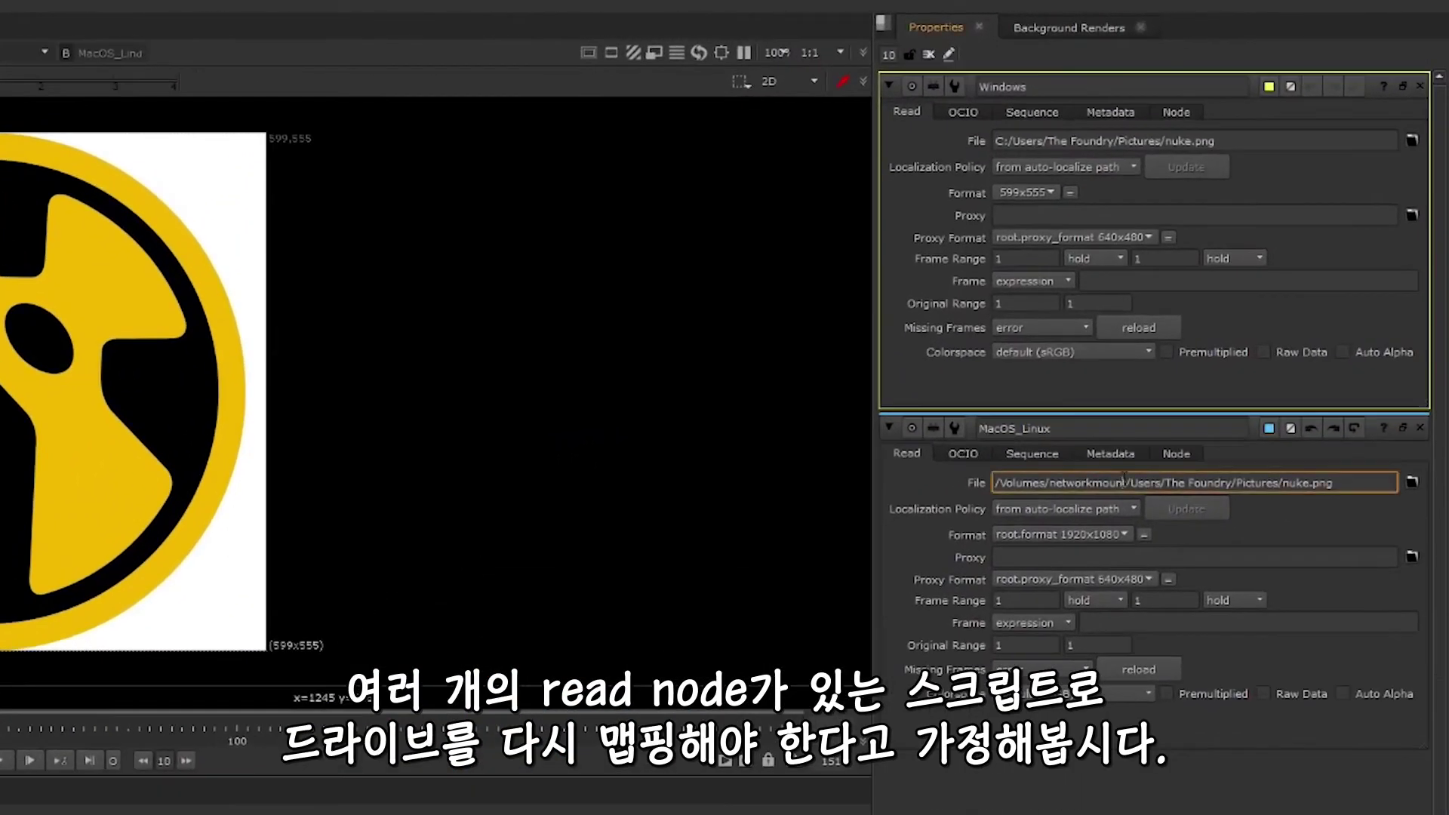
{"action": "left_click_drag", "start_coordinate": [1124, 481], "coordinate": [921, 483]}
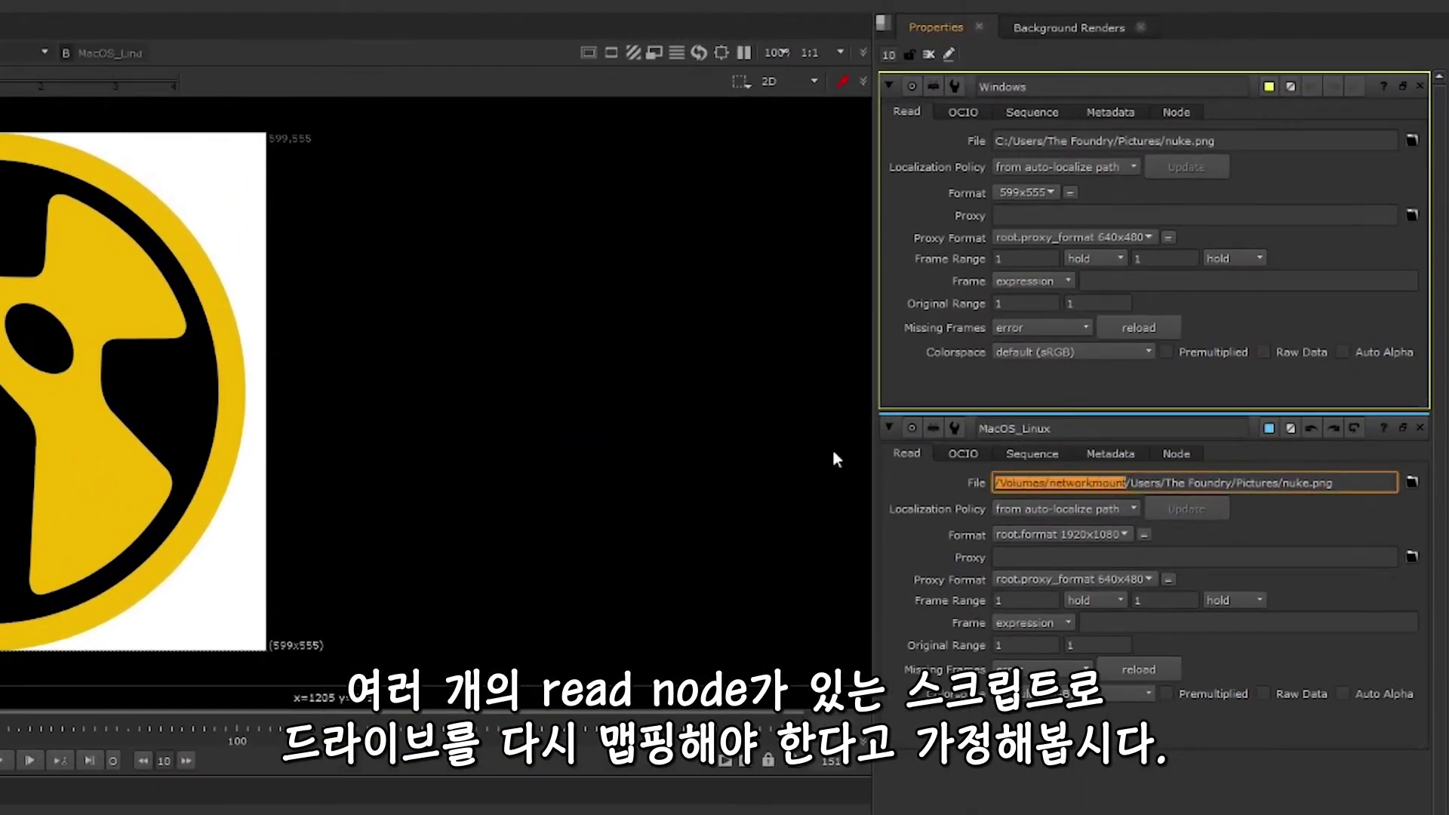
{"action": "type", "text": "C:"}
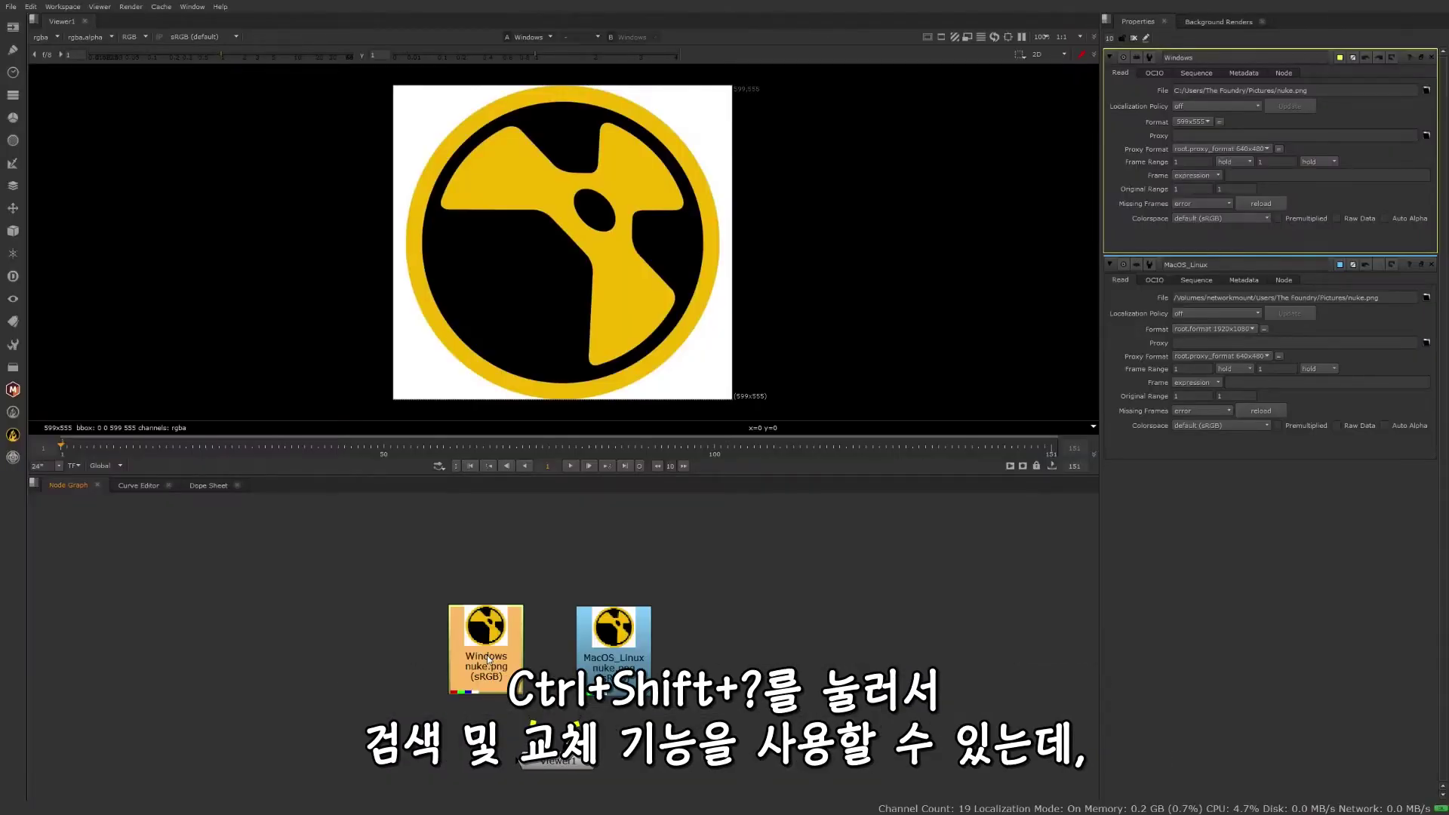
Search-and-replace C: with /Volumes/networkmount in the Windows Read path, then compare both prefixes
{"action": "key", "text": "ctrl+shift+slash"}
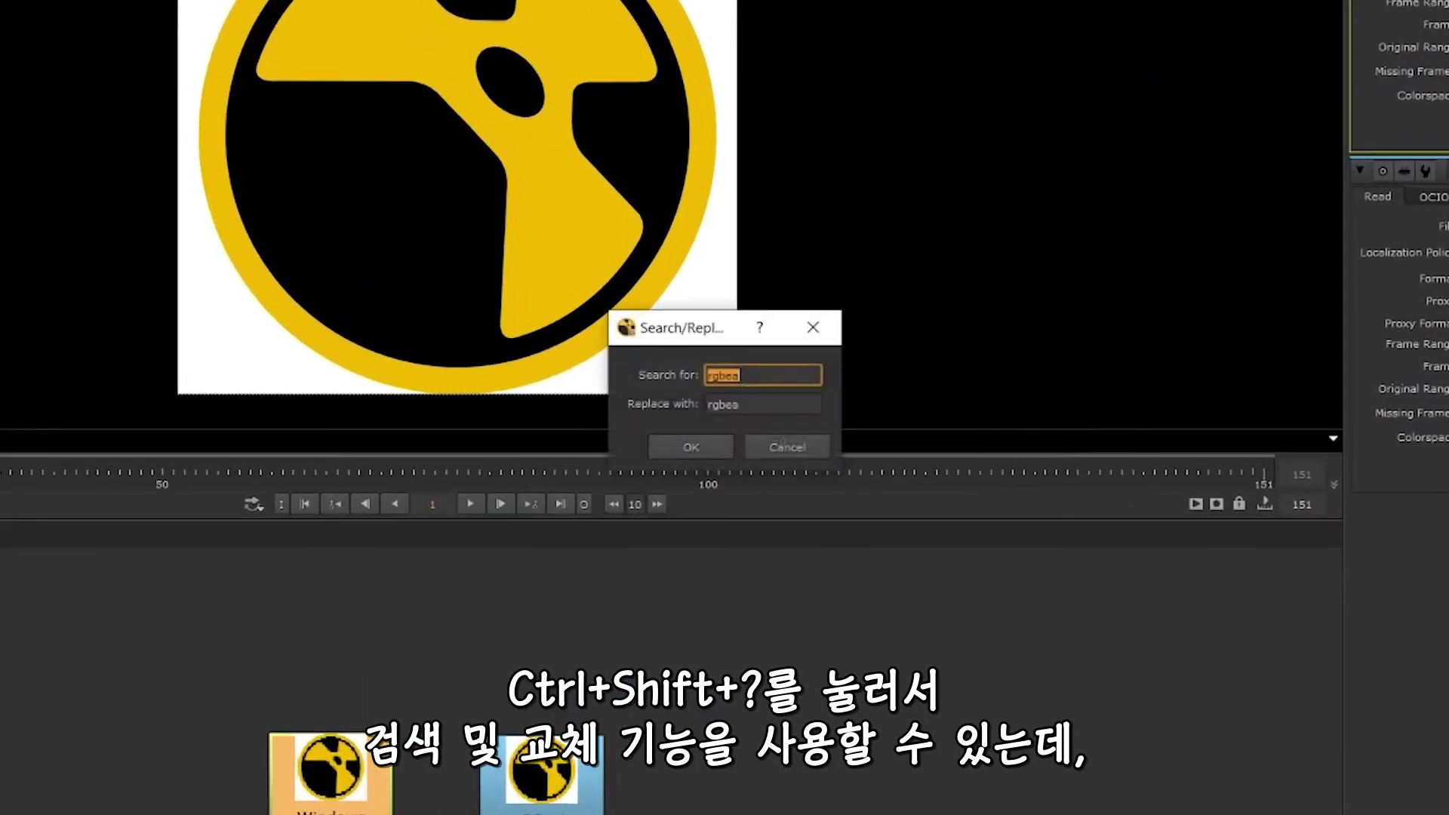
{"action": "type", "text": "C:"}
{"action": "key", "text": "Tab"}
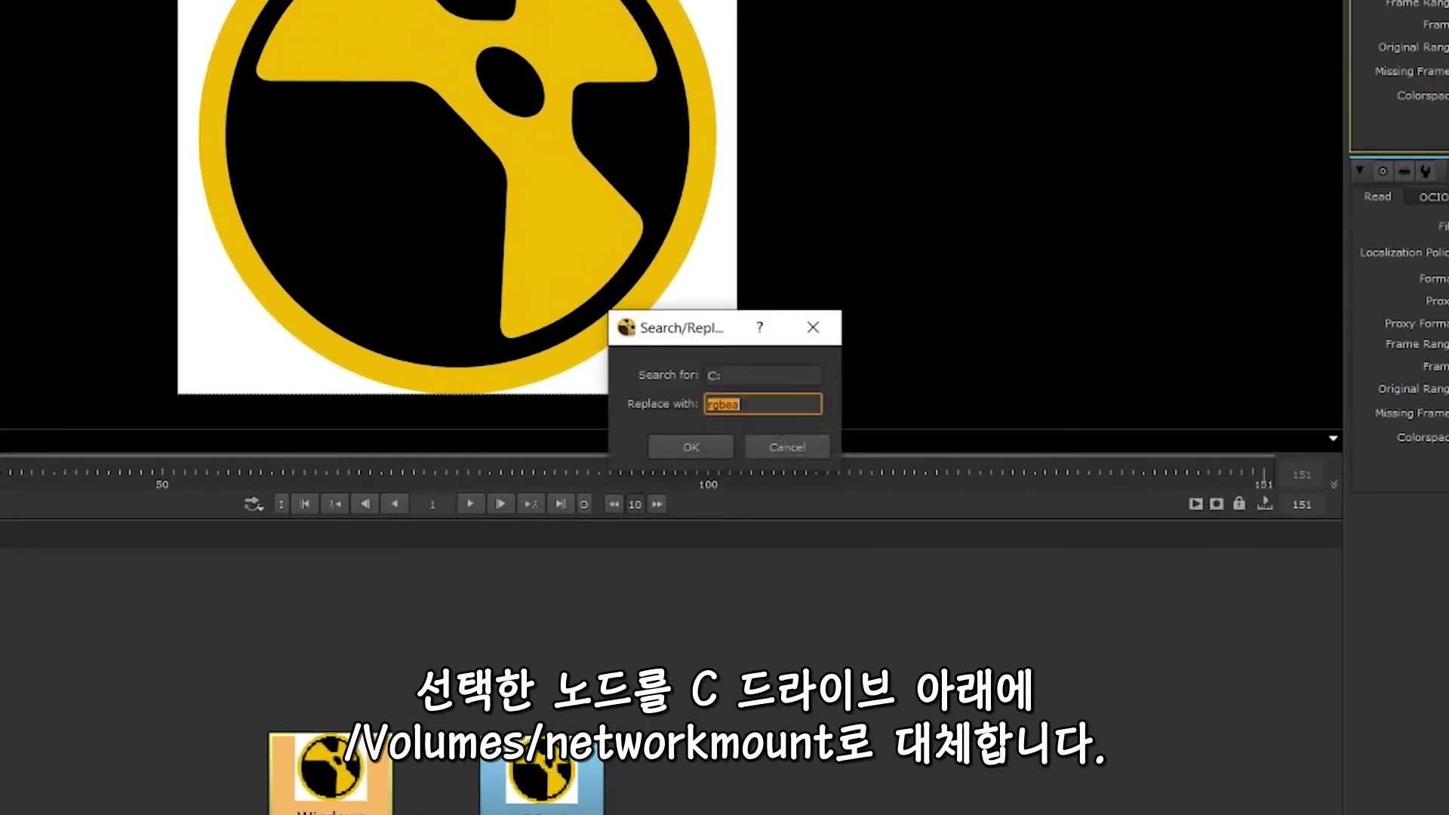
{"action": "type", "text": "/Volumes/"}
{"action": "type", "text": "networkmount"}
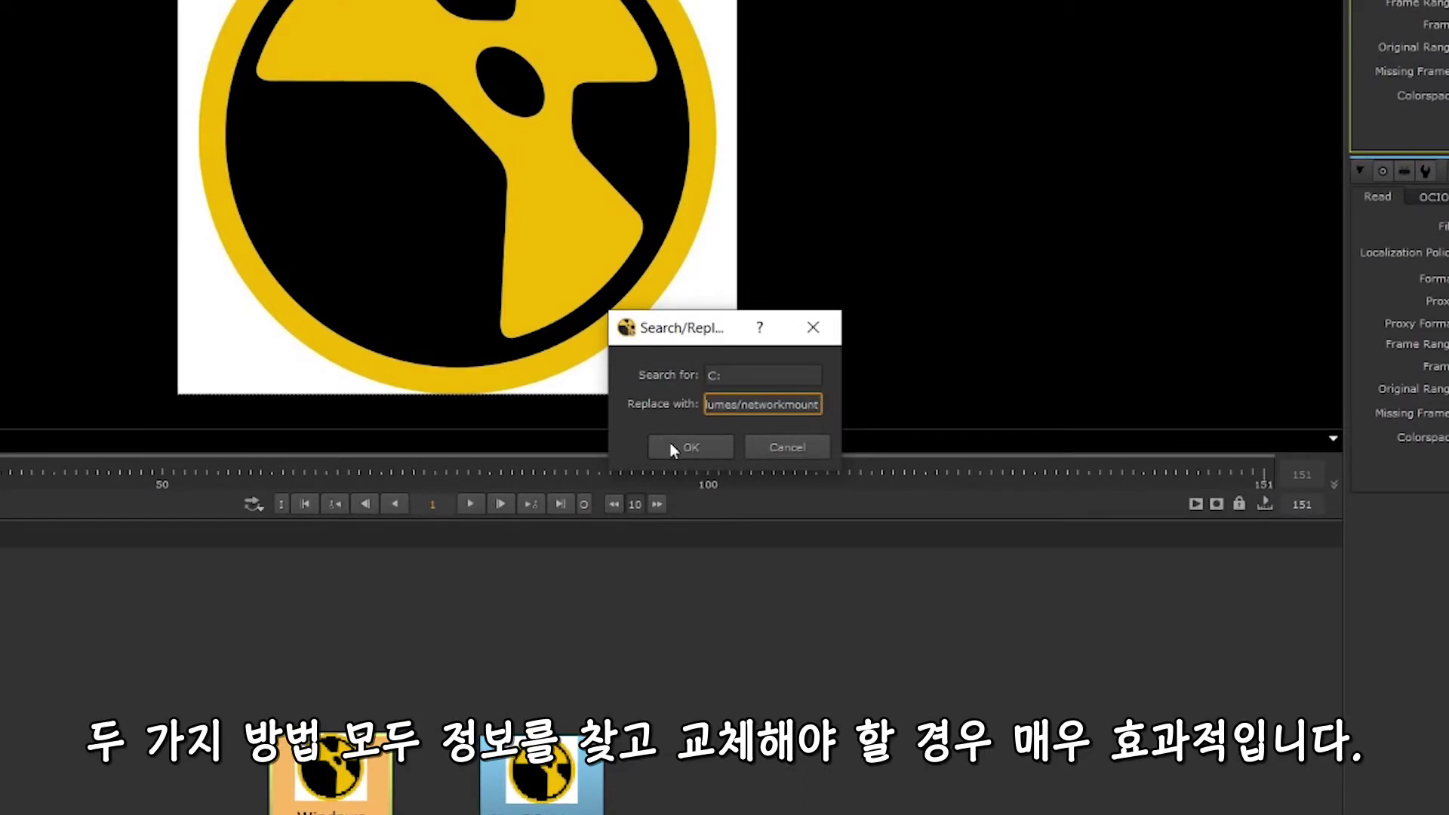
{"action": "left_click", "coordinate": [670, 445]}
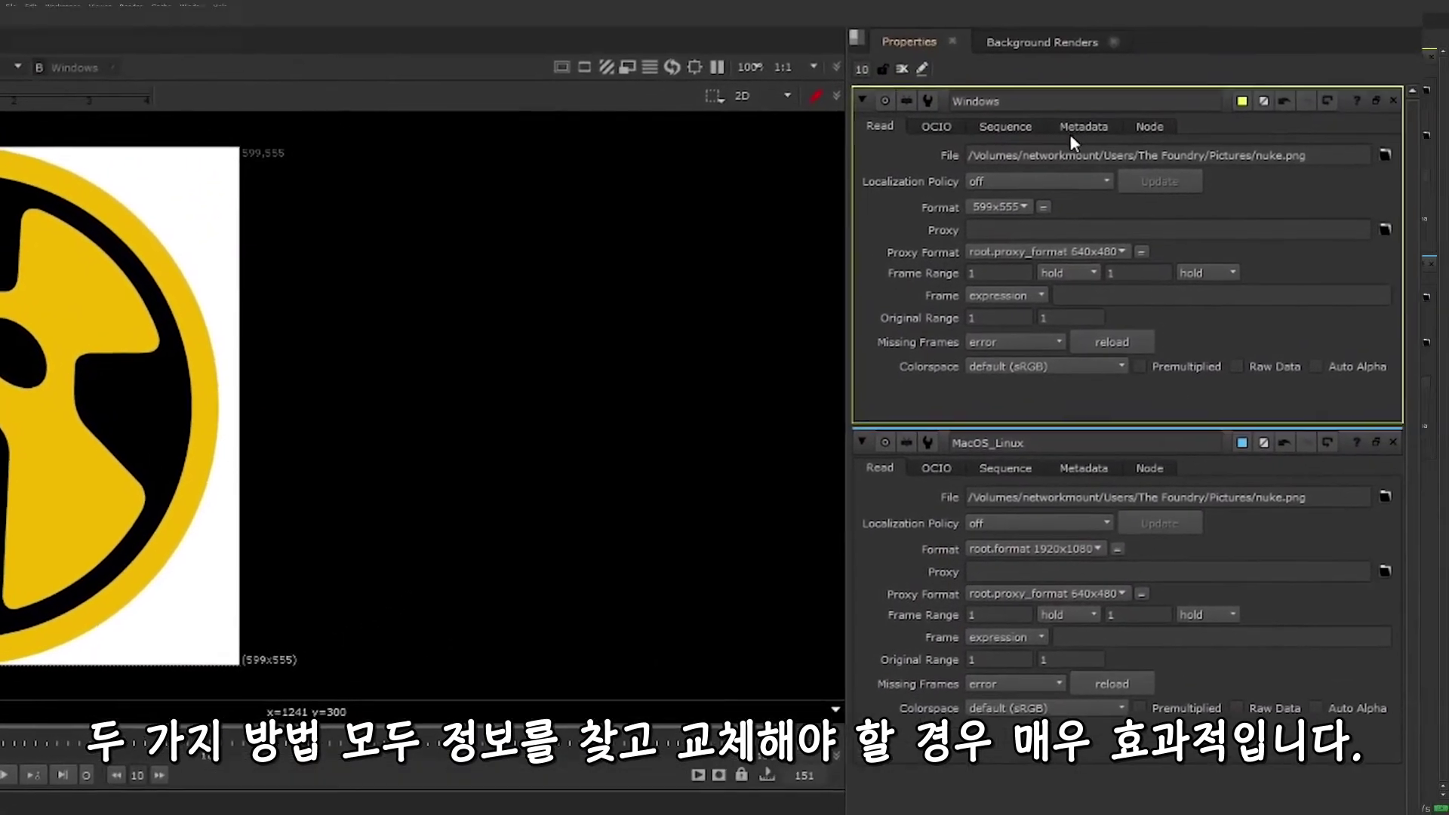
{"action": "left_click_drag", "start_coordinate": [1123, 141], "coordinate": [992, 141]}
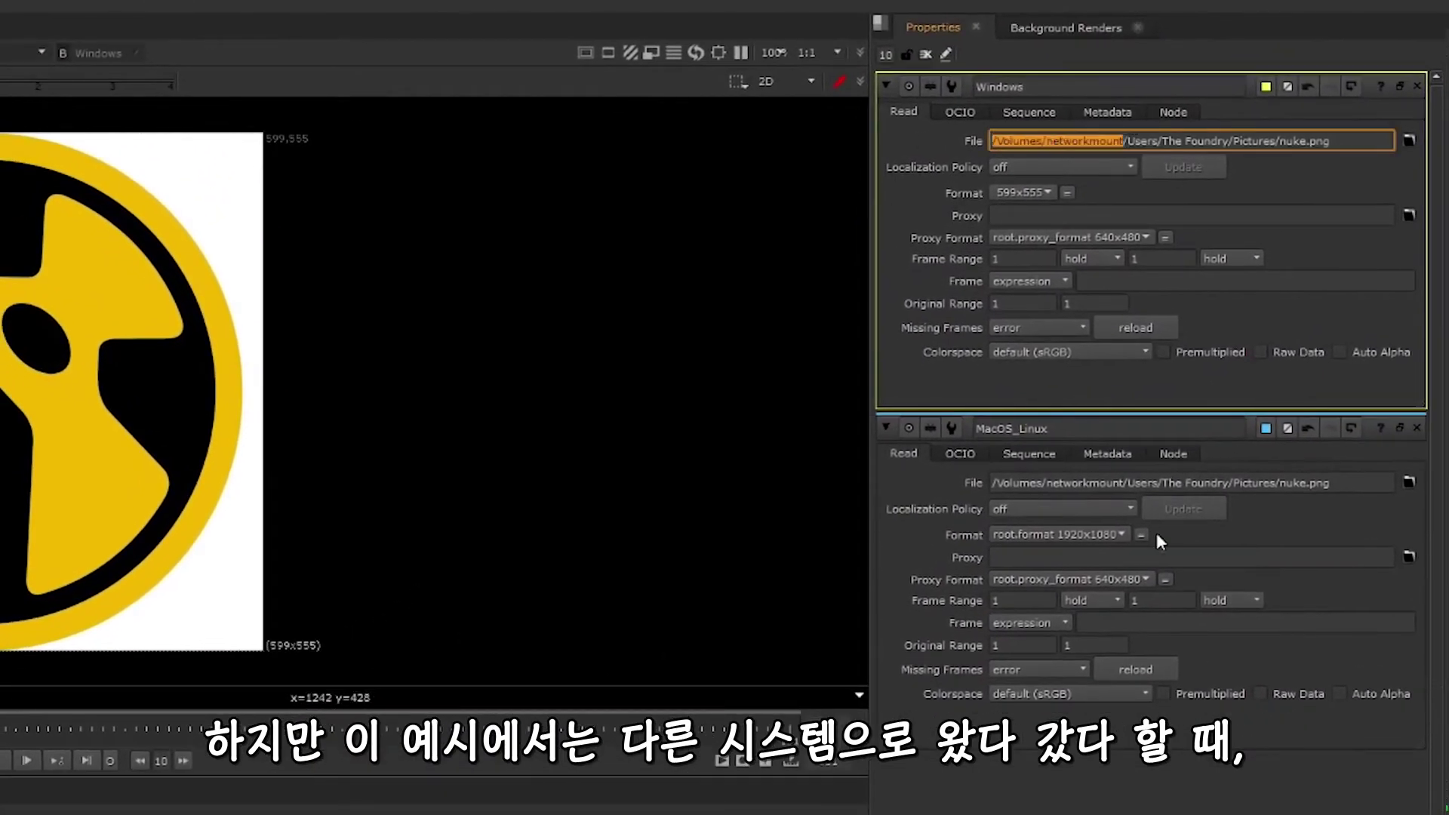
{"action": "left_click_drag", "start_coordinate": [1122, 482], "coordinate": [991, 483]}
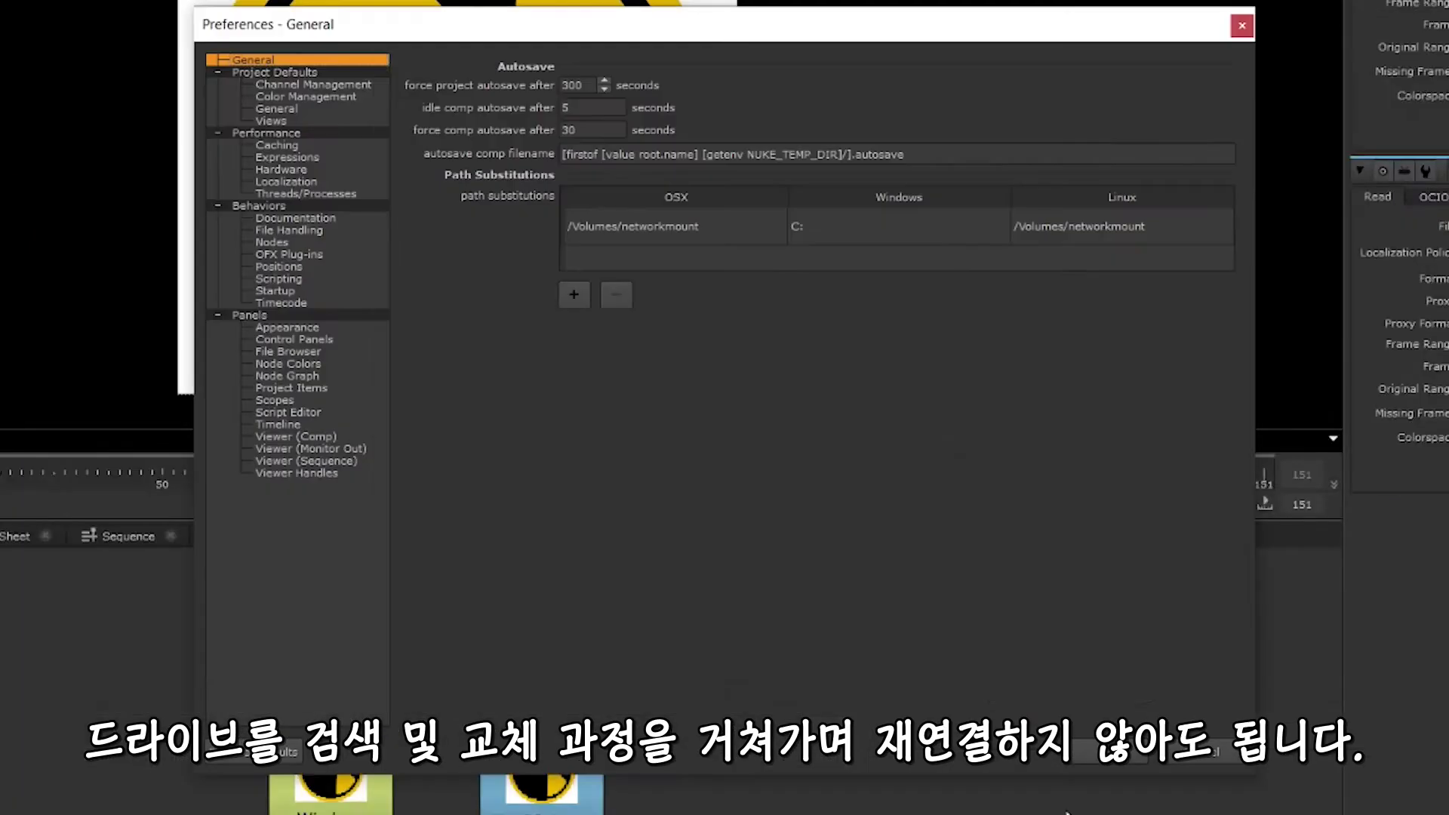
Set the path substitution's Windows entry to C:, then add and remove an extra row
{"action": "double_click", "coordinate": [691, 226]}
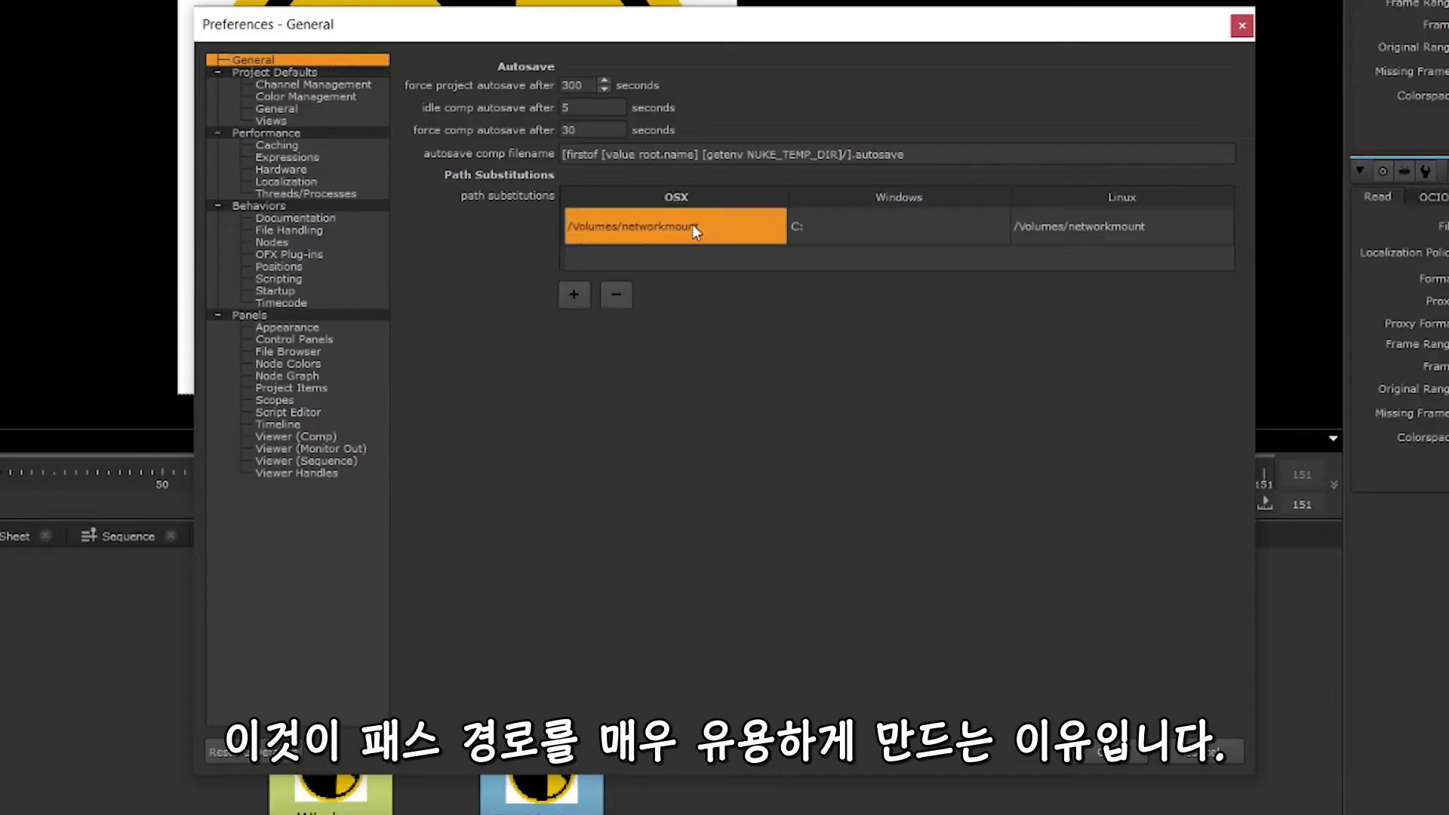
{"action": "left_click", "coordinate": [904, 233]}
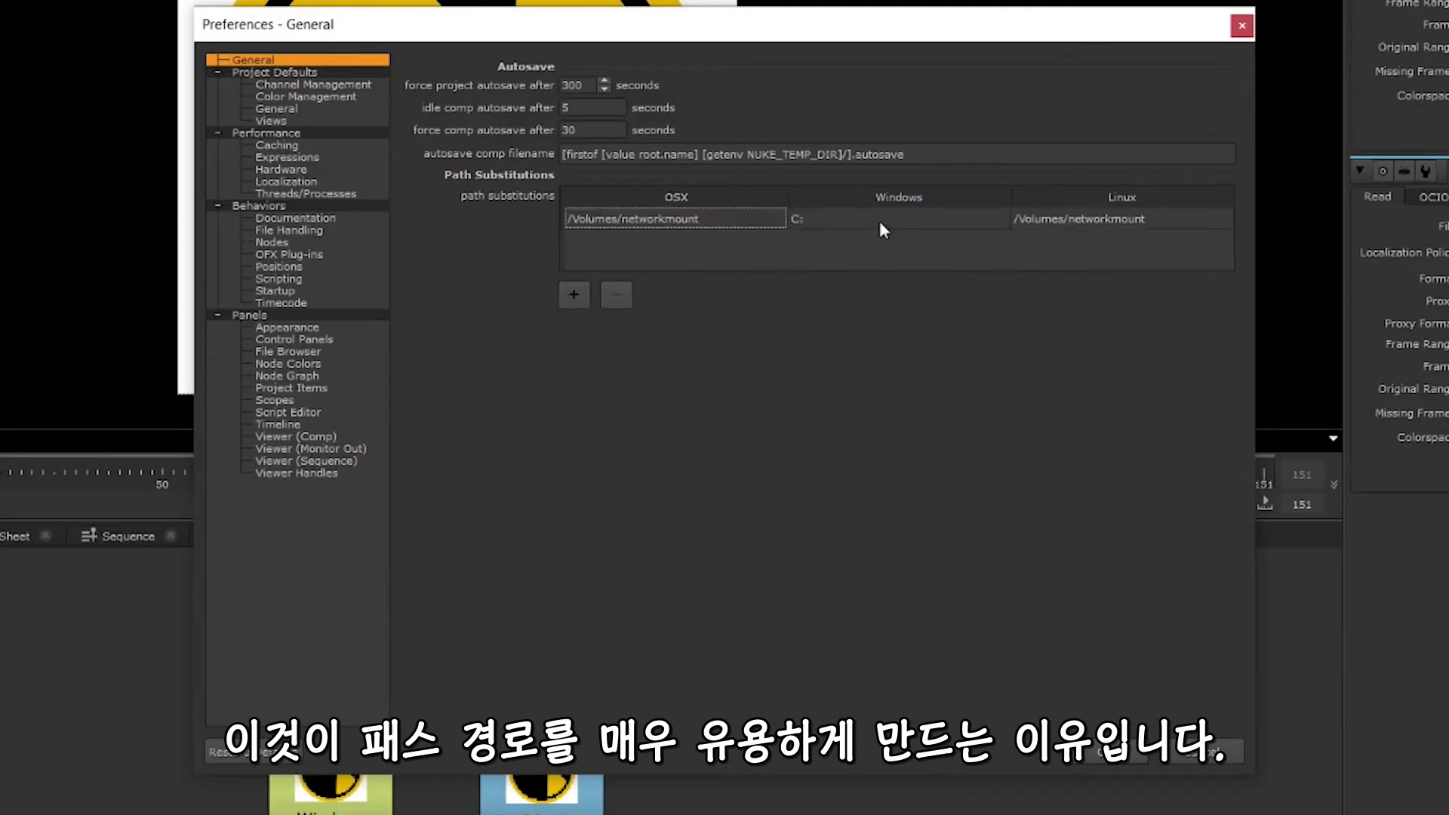
{"action": "double_click", "coordinate": [866, 218]}
{"action": "left_click", "coordinate": [868, 237]}
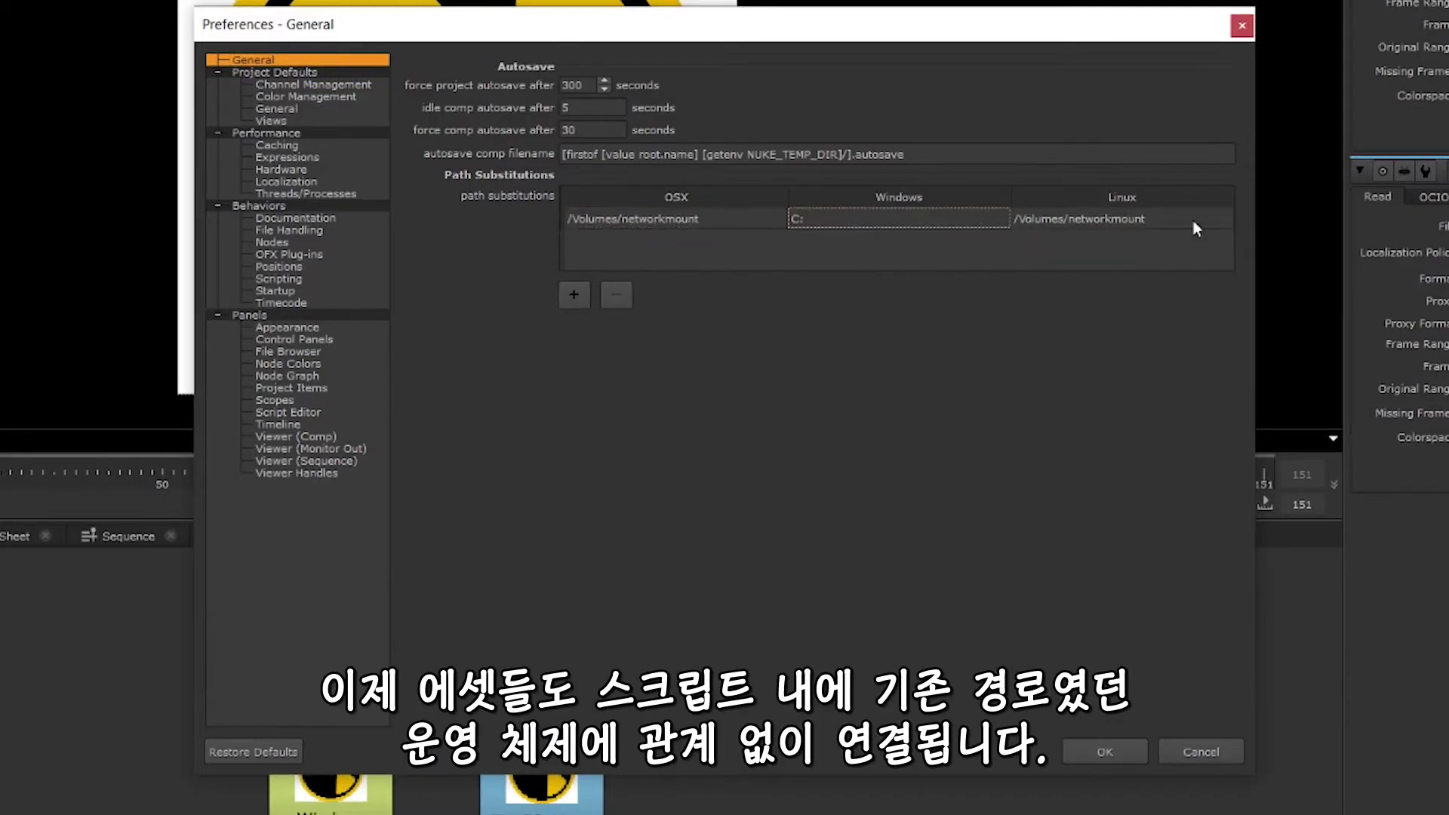
{"action": "left_click", "coordinate": [575, 294]}
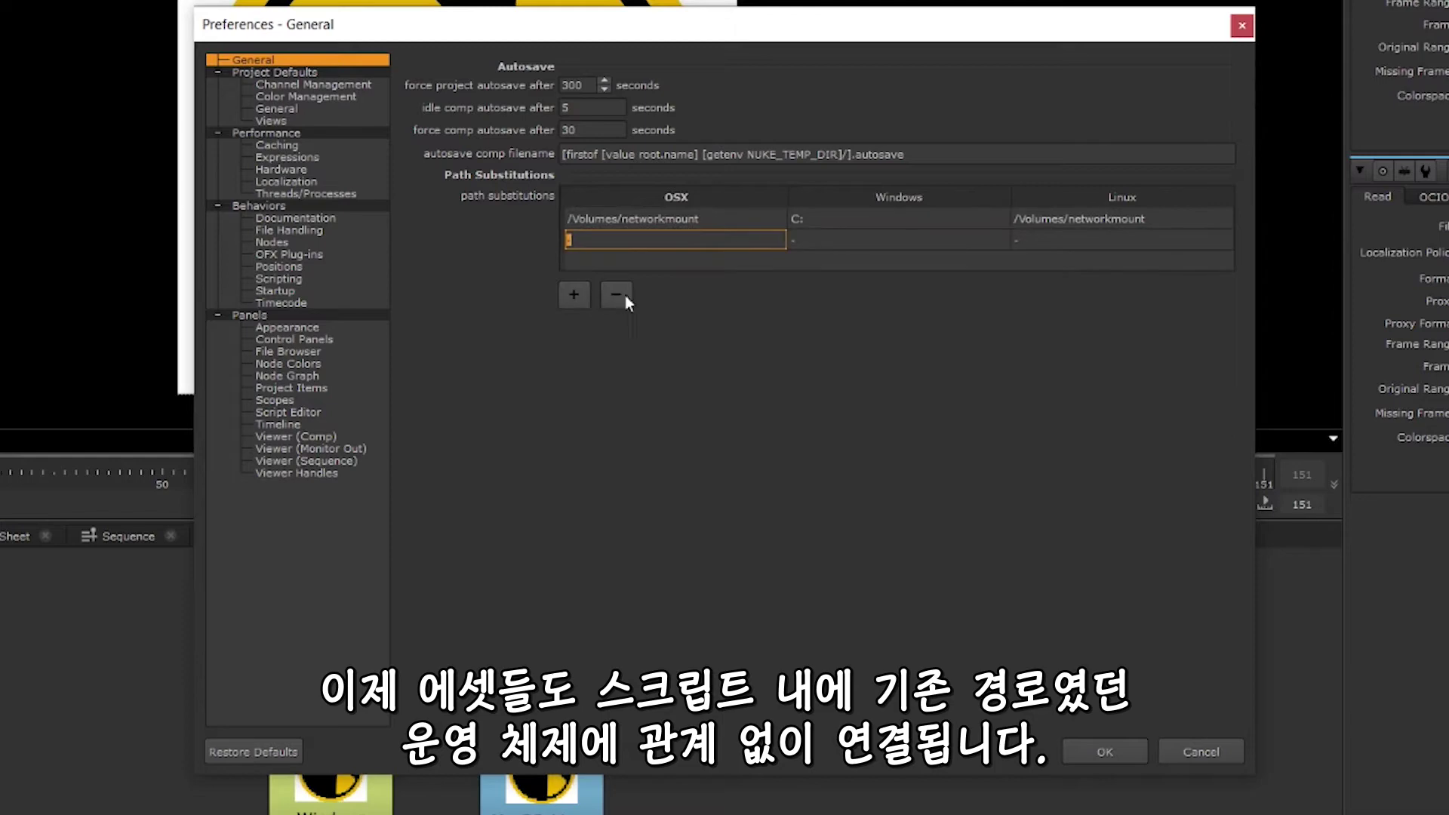
{"action": "left_click", "coordinate": [616, 296]}
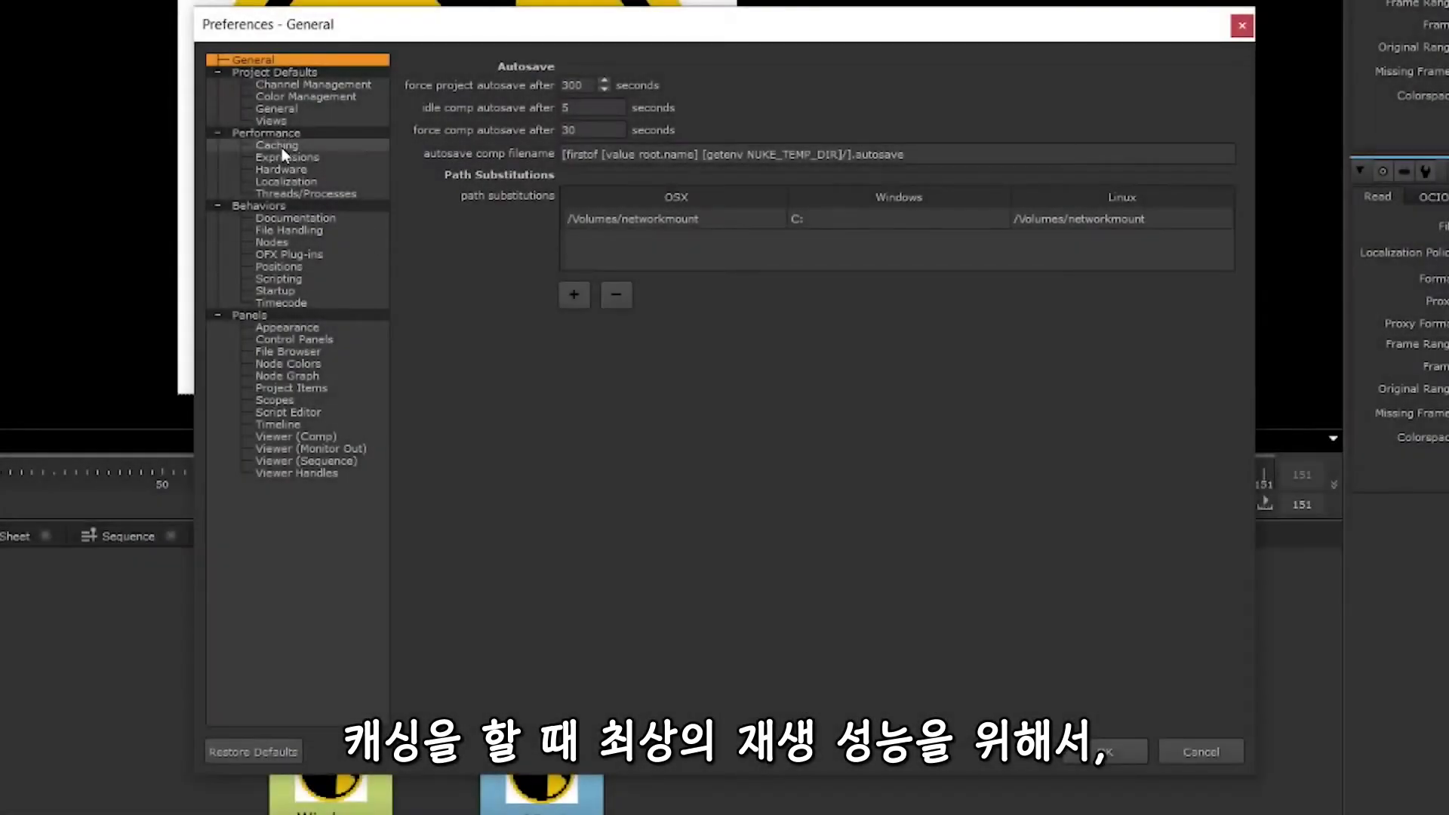
On the Caching page, drag the timeline cache limit to 33 GB, then enter -10 instead
{"action": "left_click", "coordinate": [283, 146]}
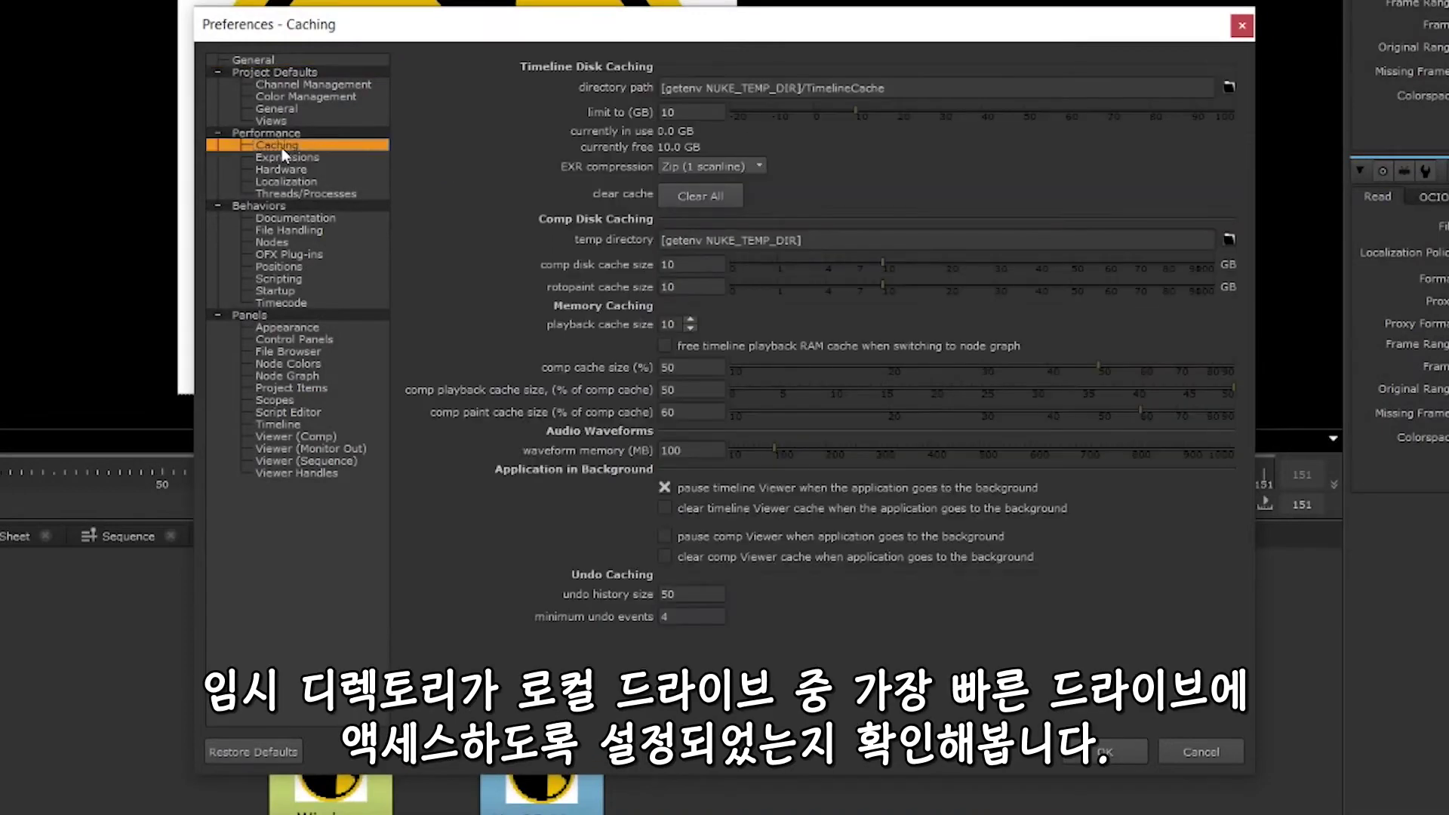
{"action": "left_click_drag", "start_coordinate": [921, 90], "coordinate": [661, 89]}
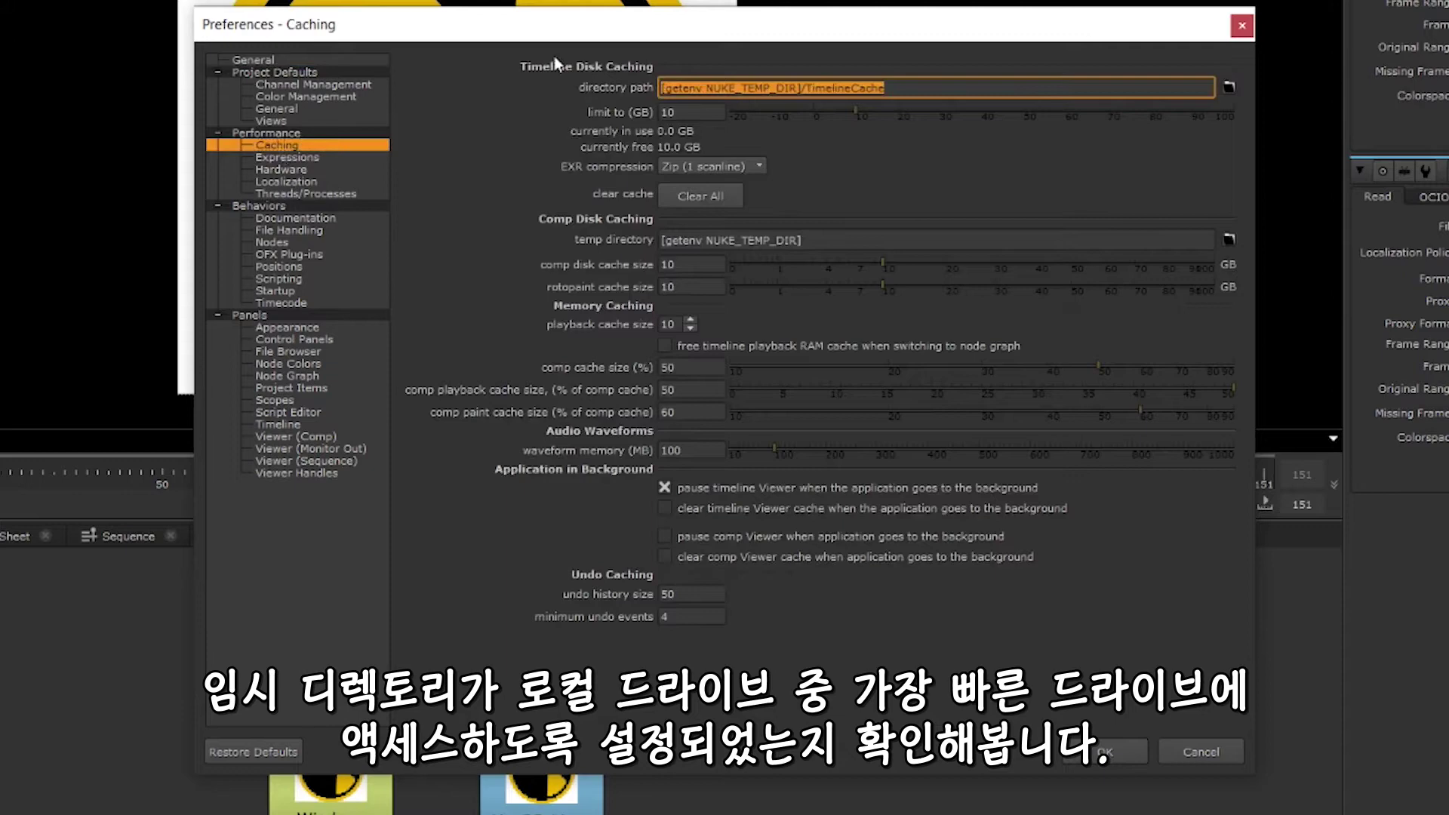
{"action": "key", "text": "Tab"}
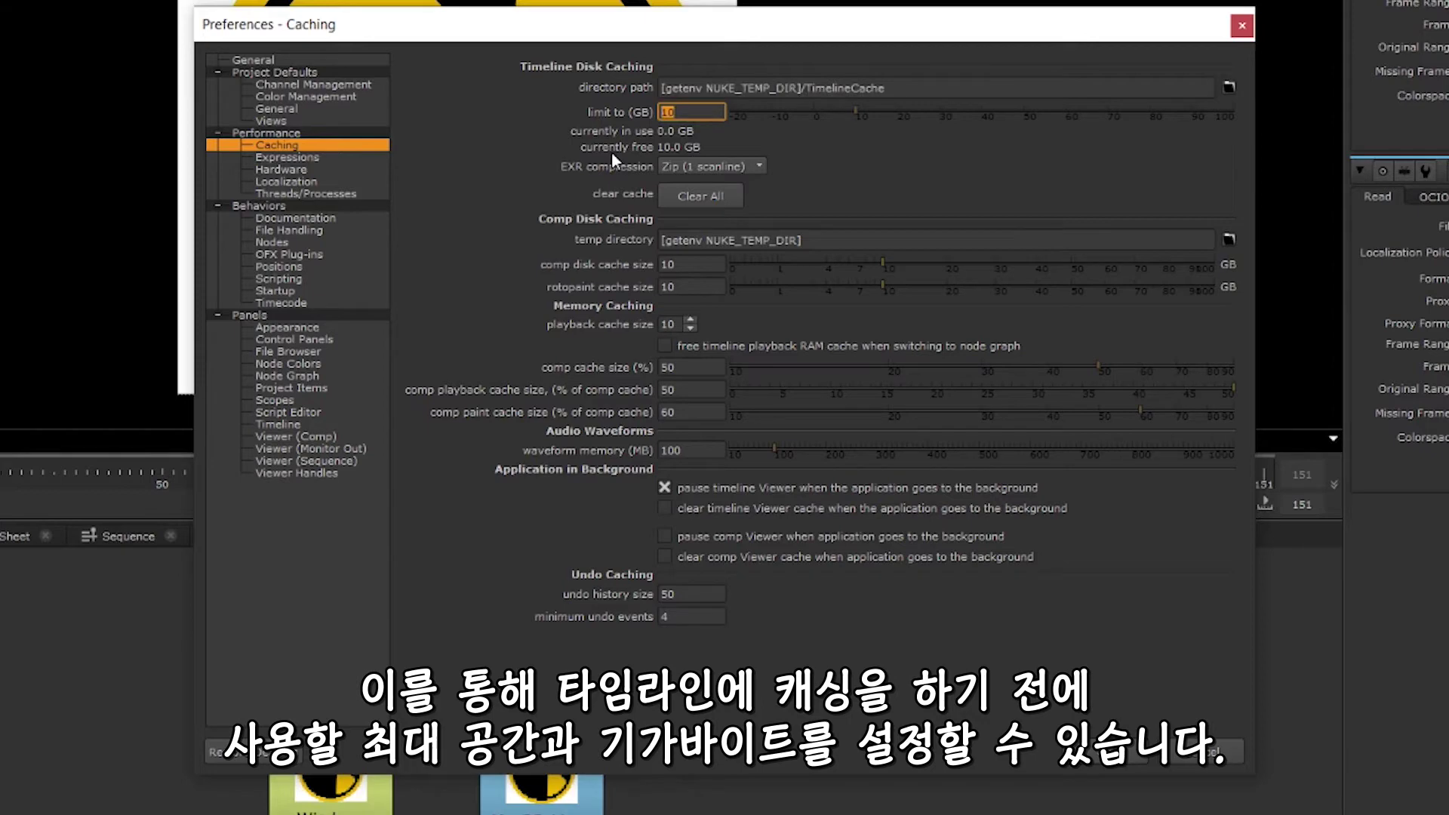
{"action": "left_click_drag", "start_coordinate": [856, 112], "coordinate": [1032, 112]}
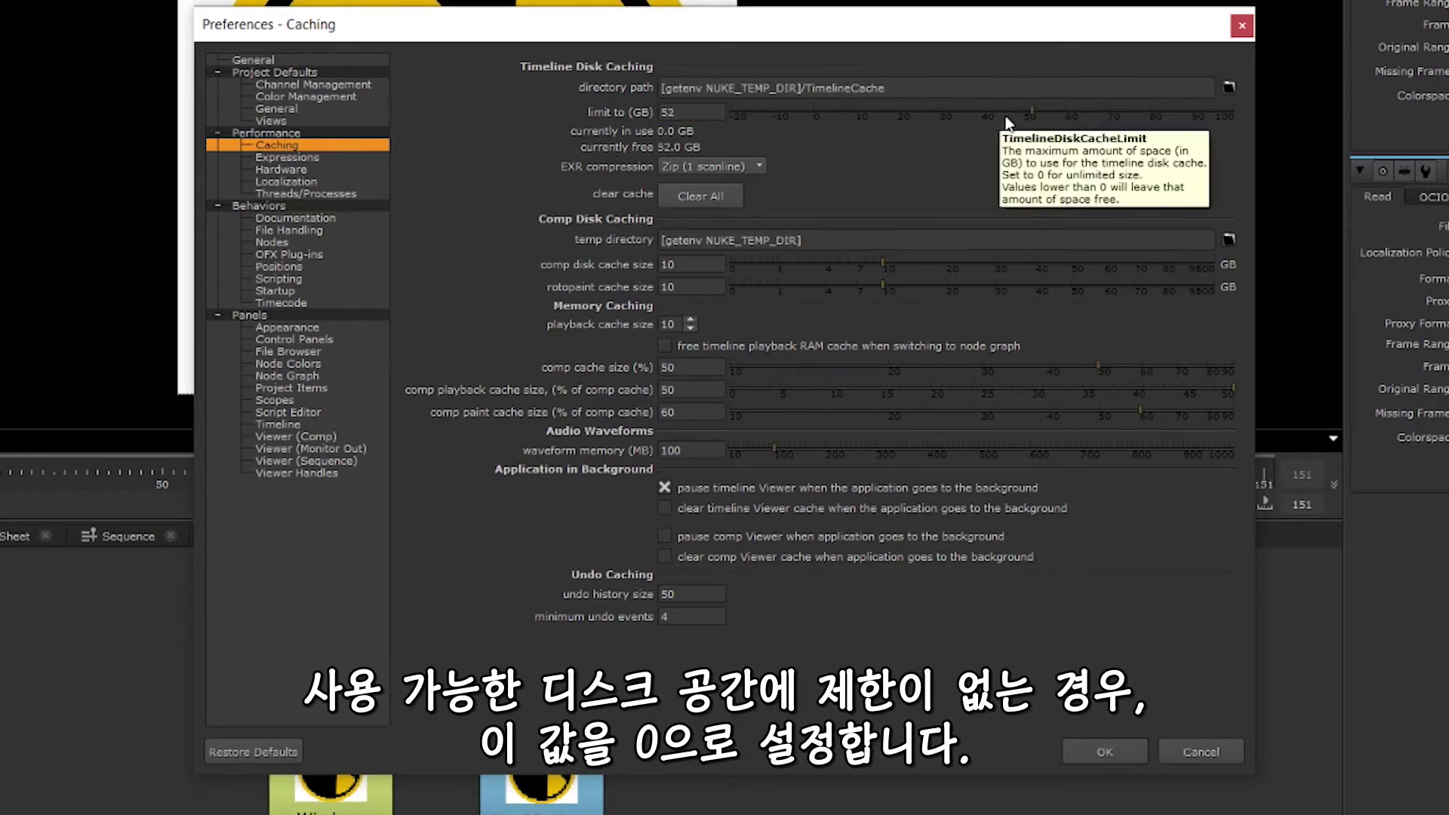
{"action": "double_click", "coordinate": [696, 112]}
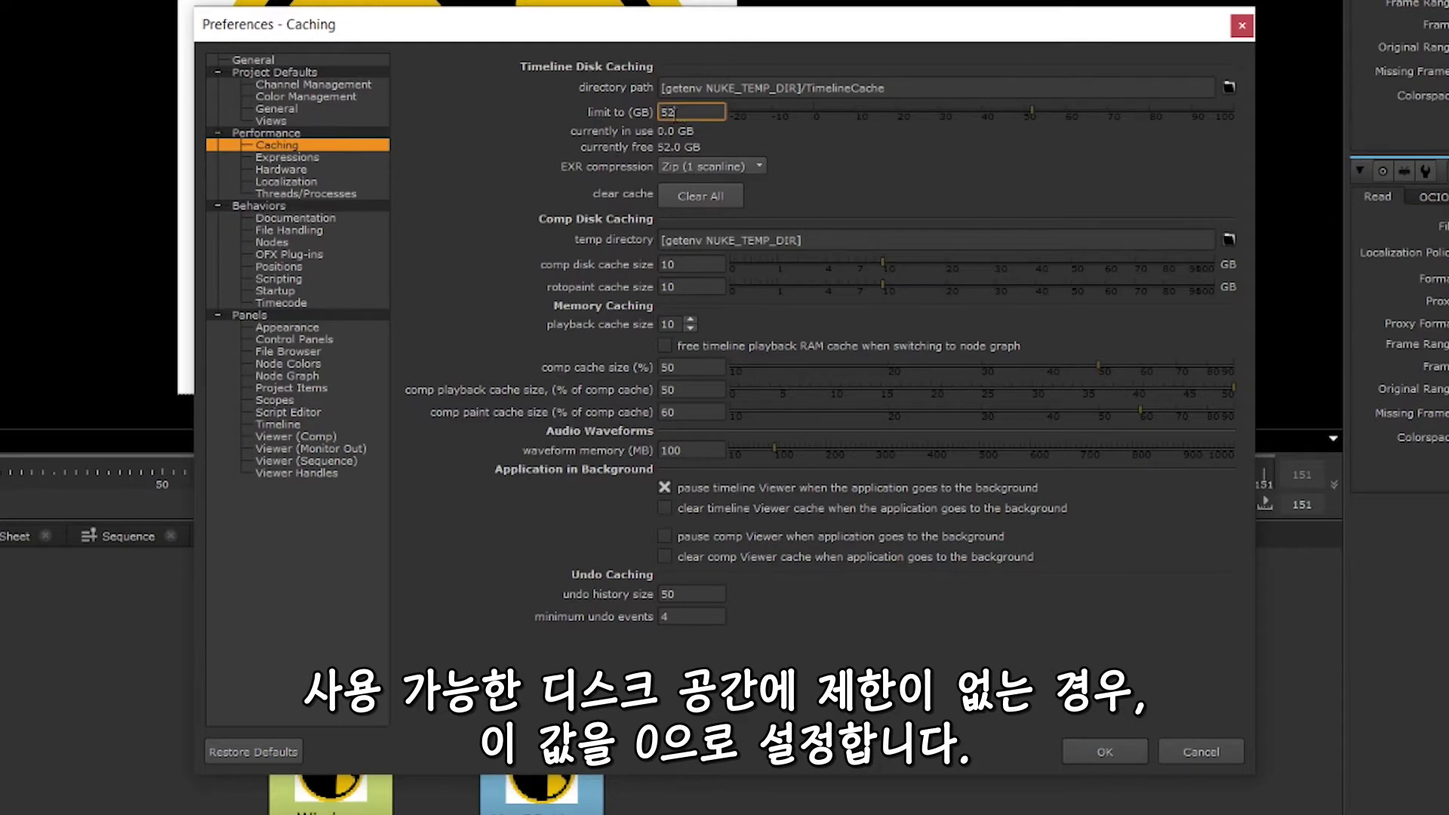
{"action": "type", "text": "-"}
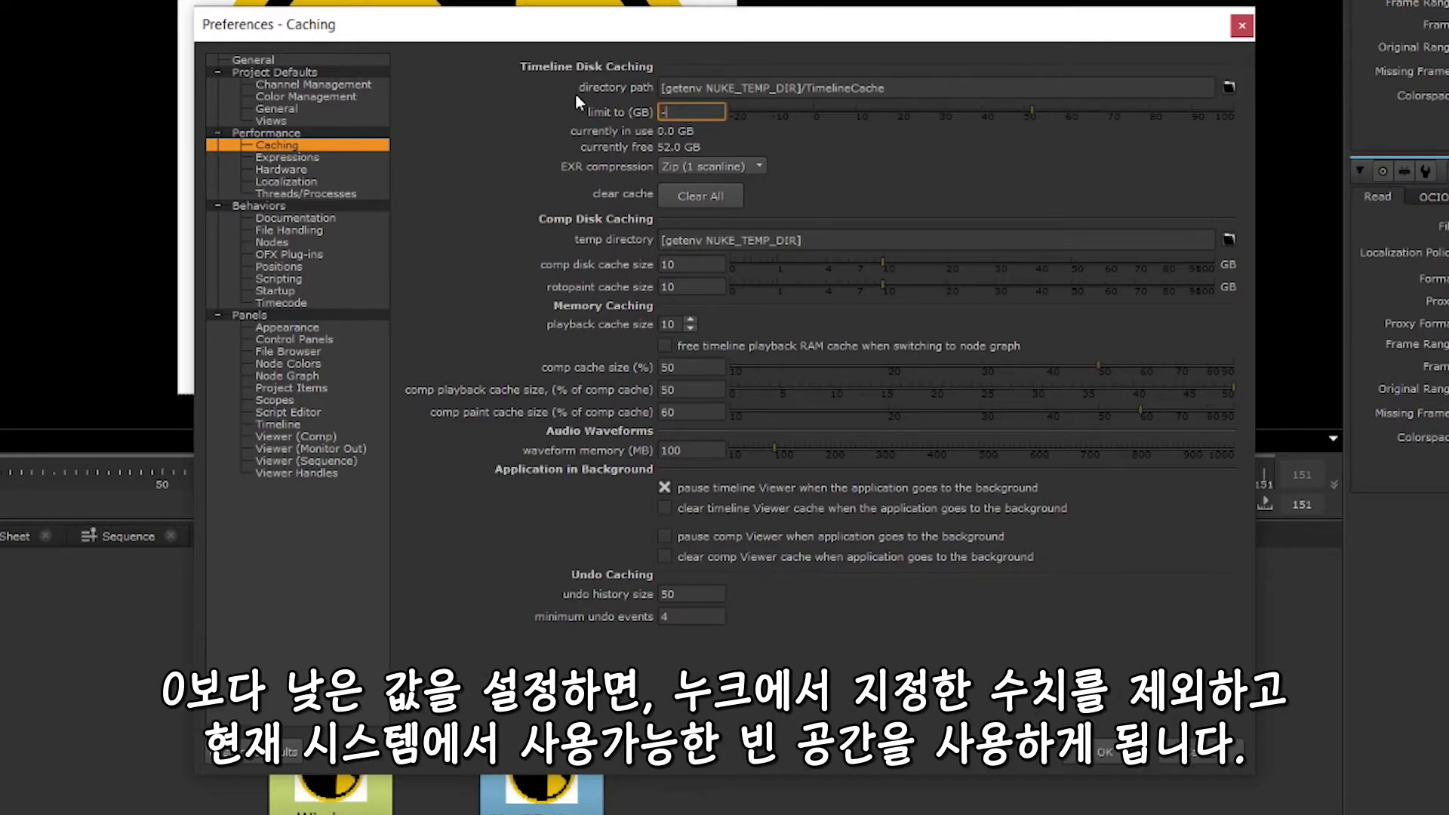
{"action": "type", "text": "10"}
{"action": "key", "text": "Return"}
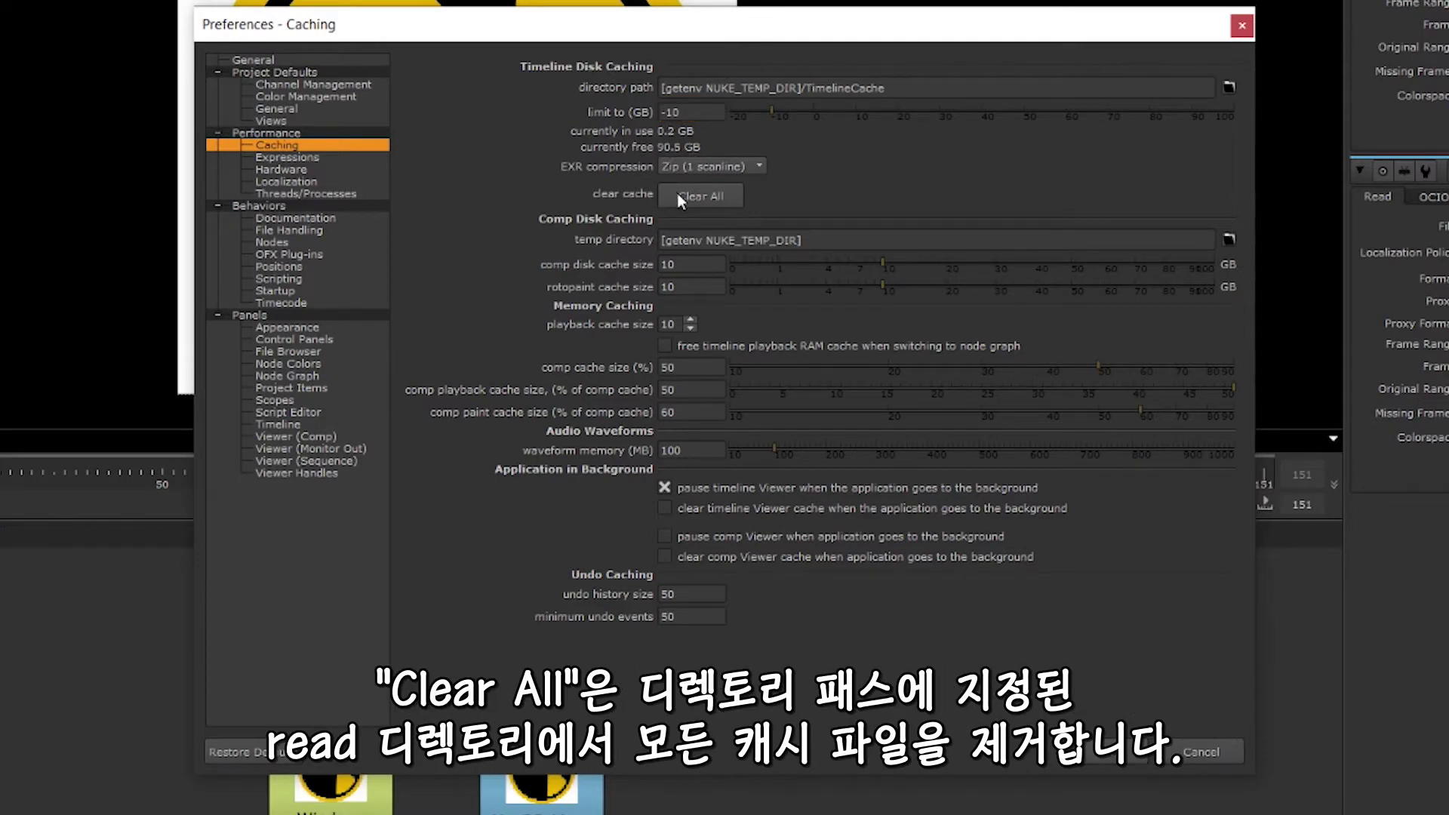
{"action": "left_click", "coordinate": [678, 195]}
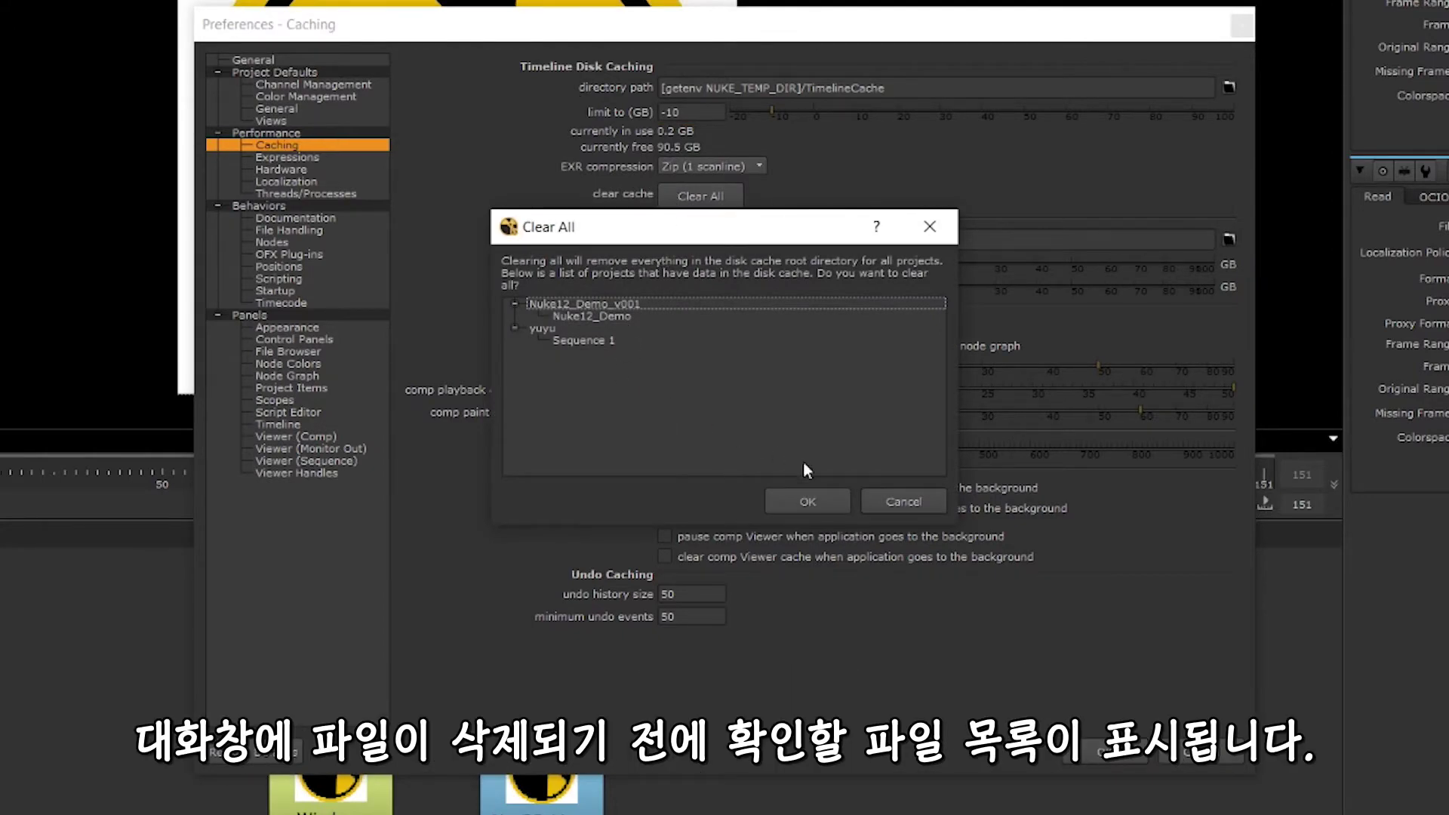
{"action": "left_click", "coordinate": [932, 506]}
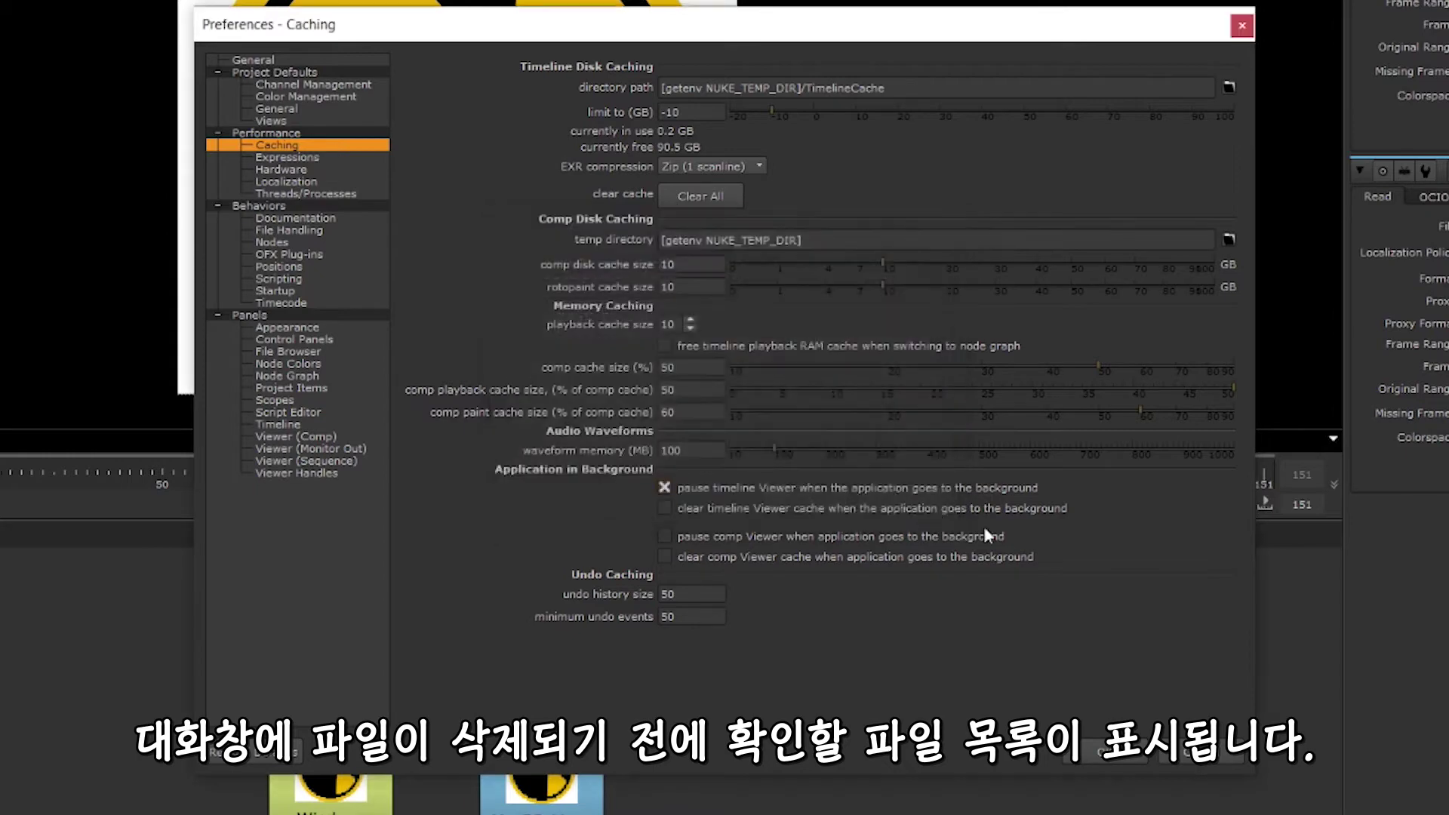
{"action": "left_click_drag", "start_coordinate": [834, 240], "coordinate": [658, 240]}
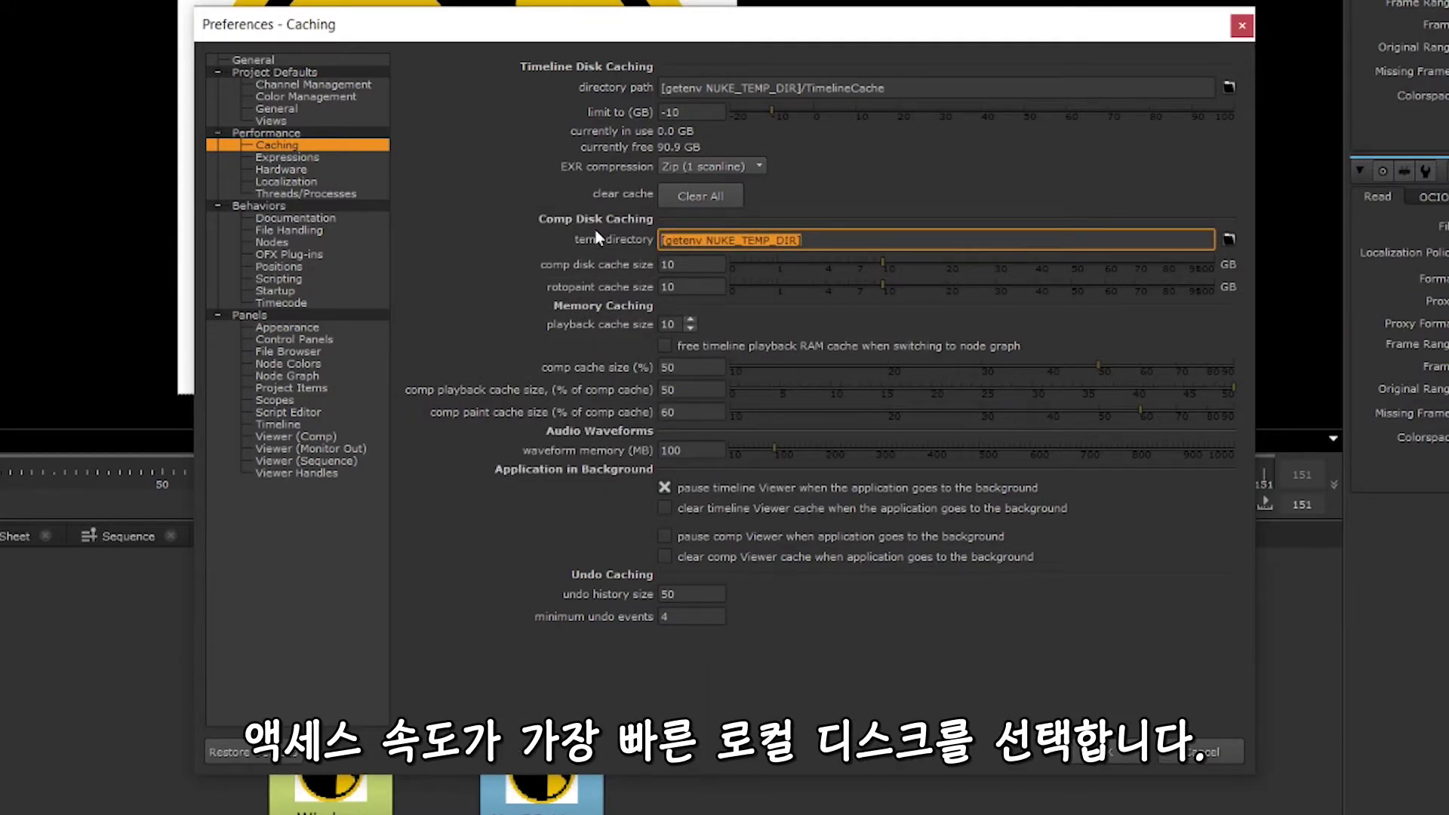
{"action": "double_click", "coordinate": [684, 264]}
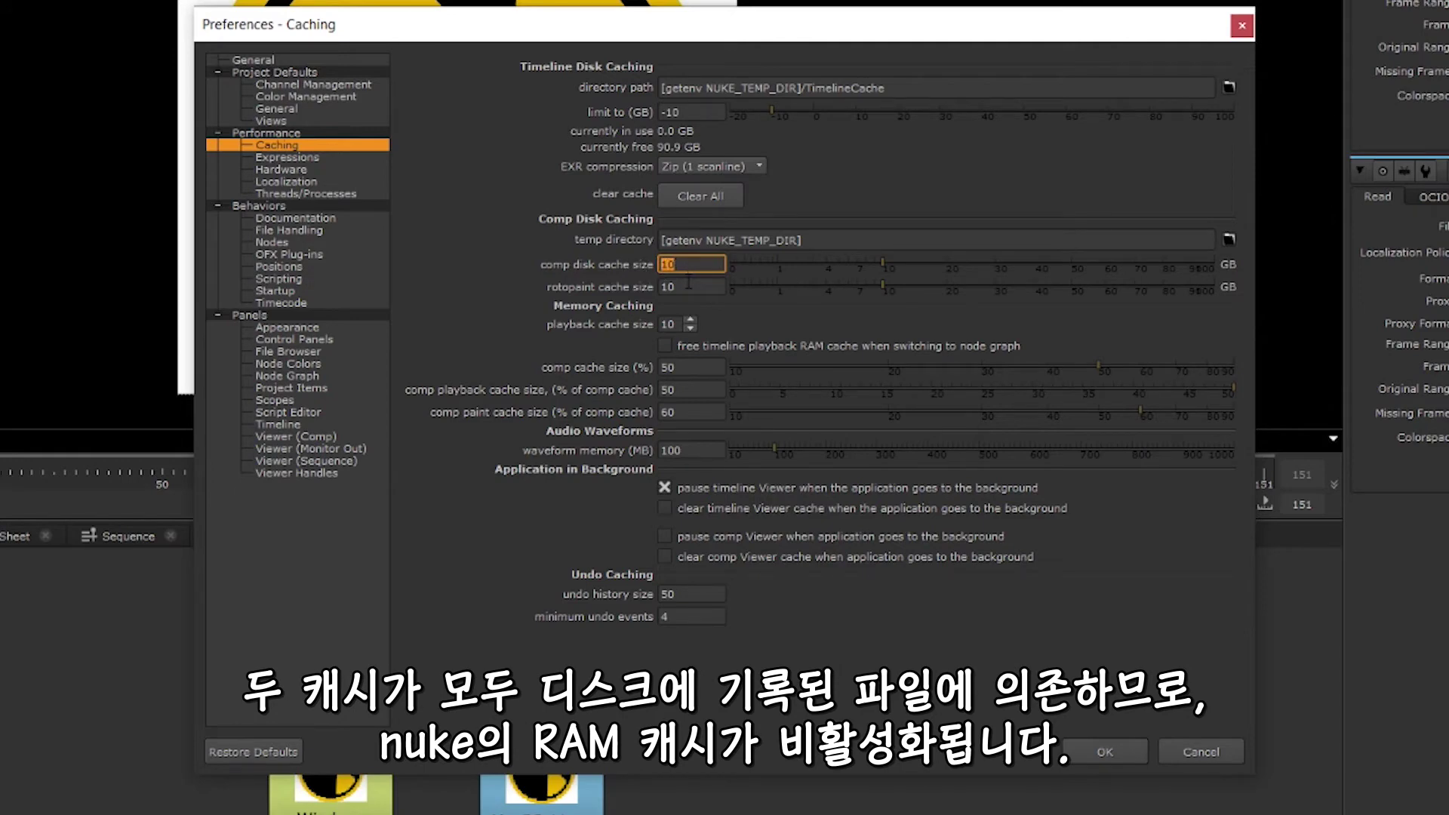
{"action": "left_click", "coordinate": [688, 285]}
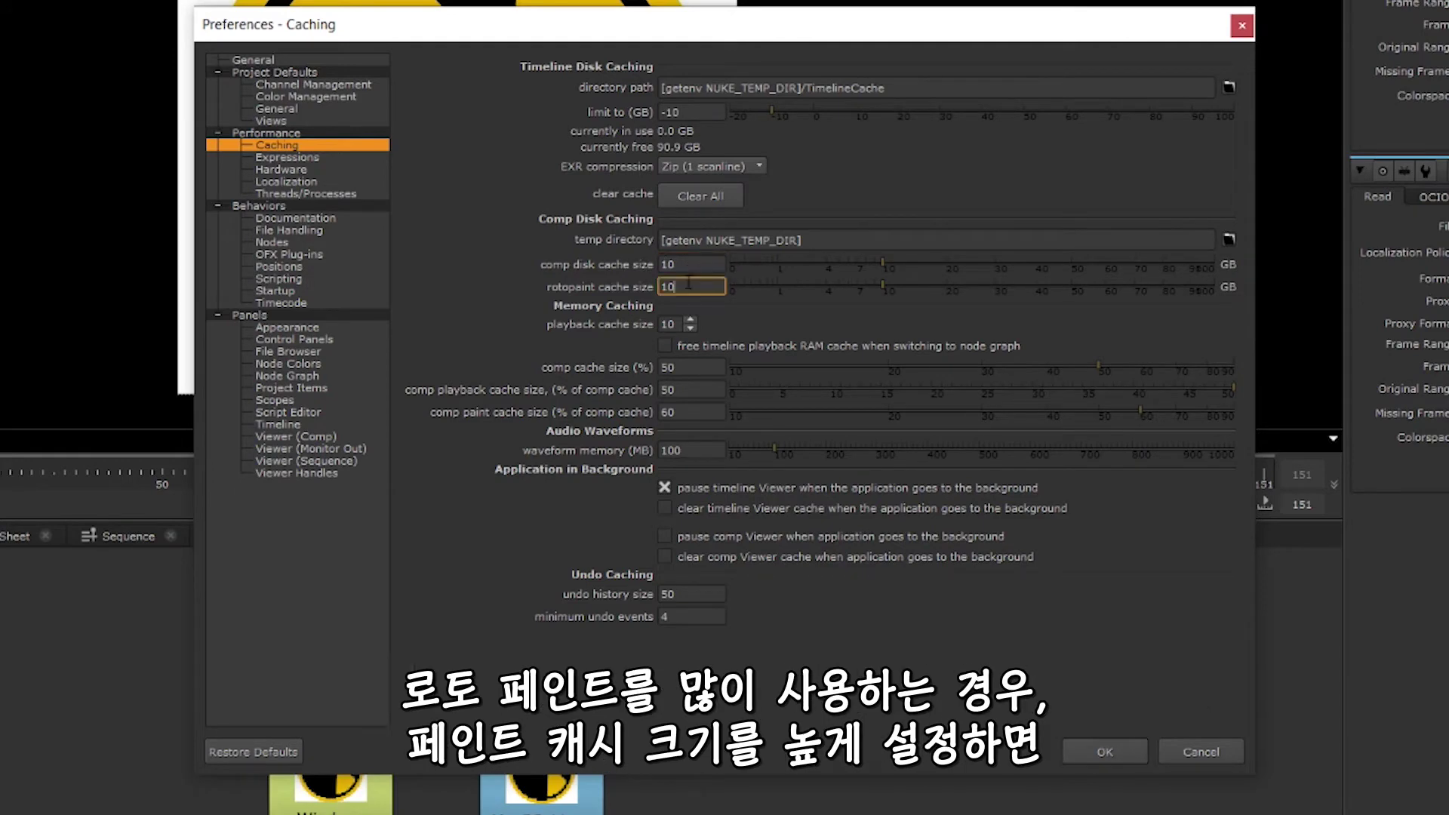
{"action": "double_click", "coordinate": [688, 285]}
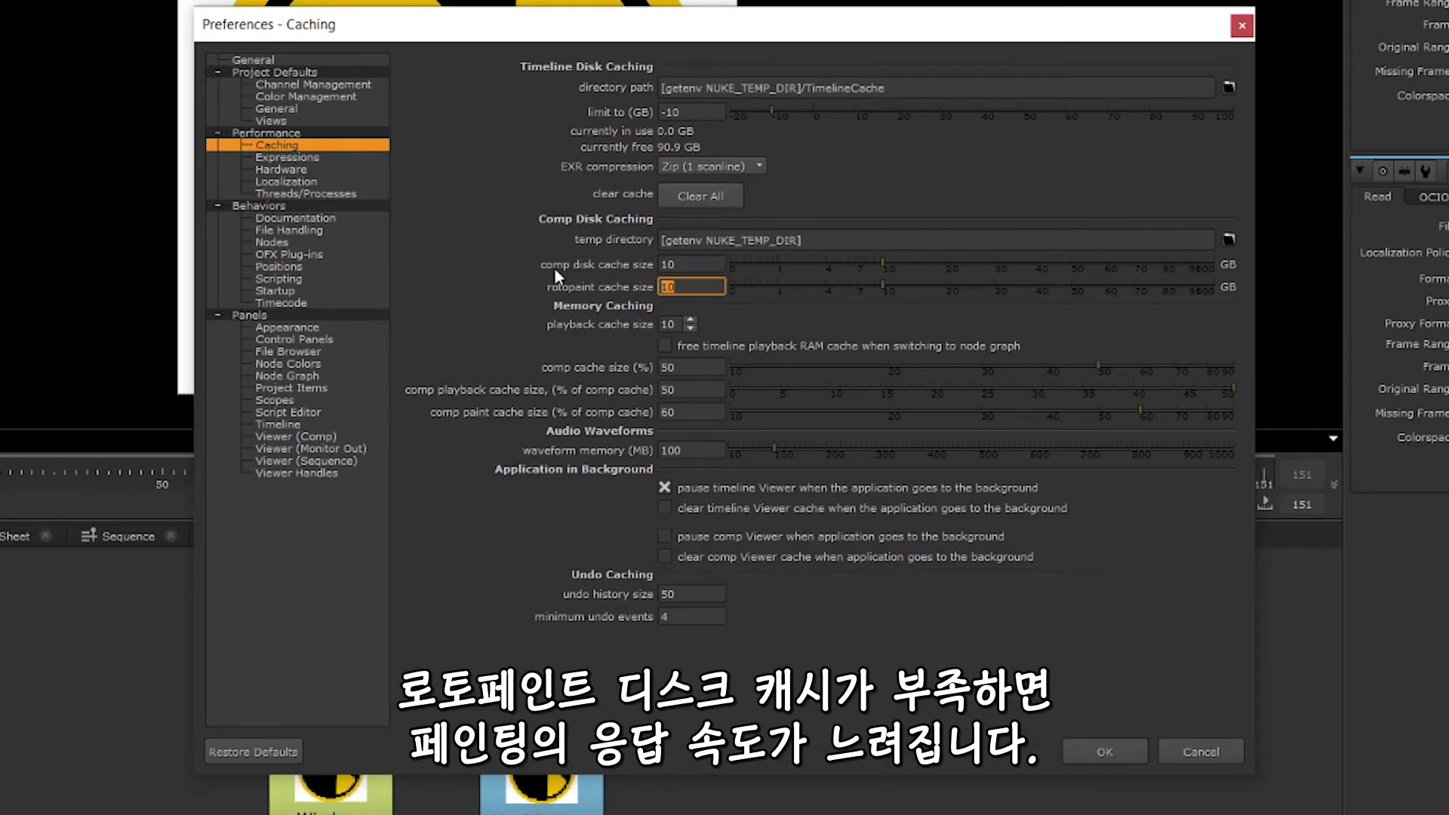
{"action": "key", "text": "Tab"}
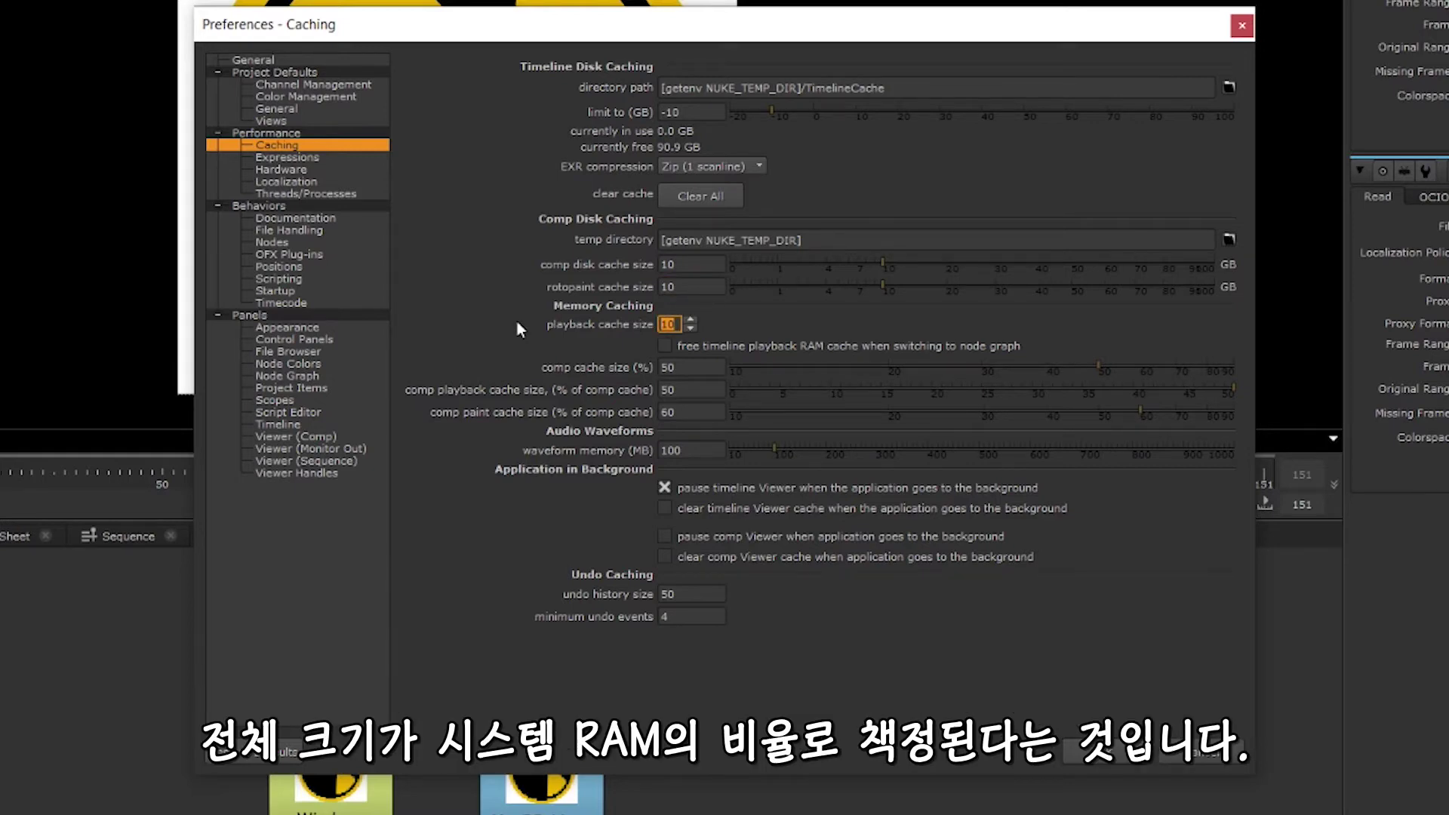
{"action": "left_click", "coordinate": [688, 367]}
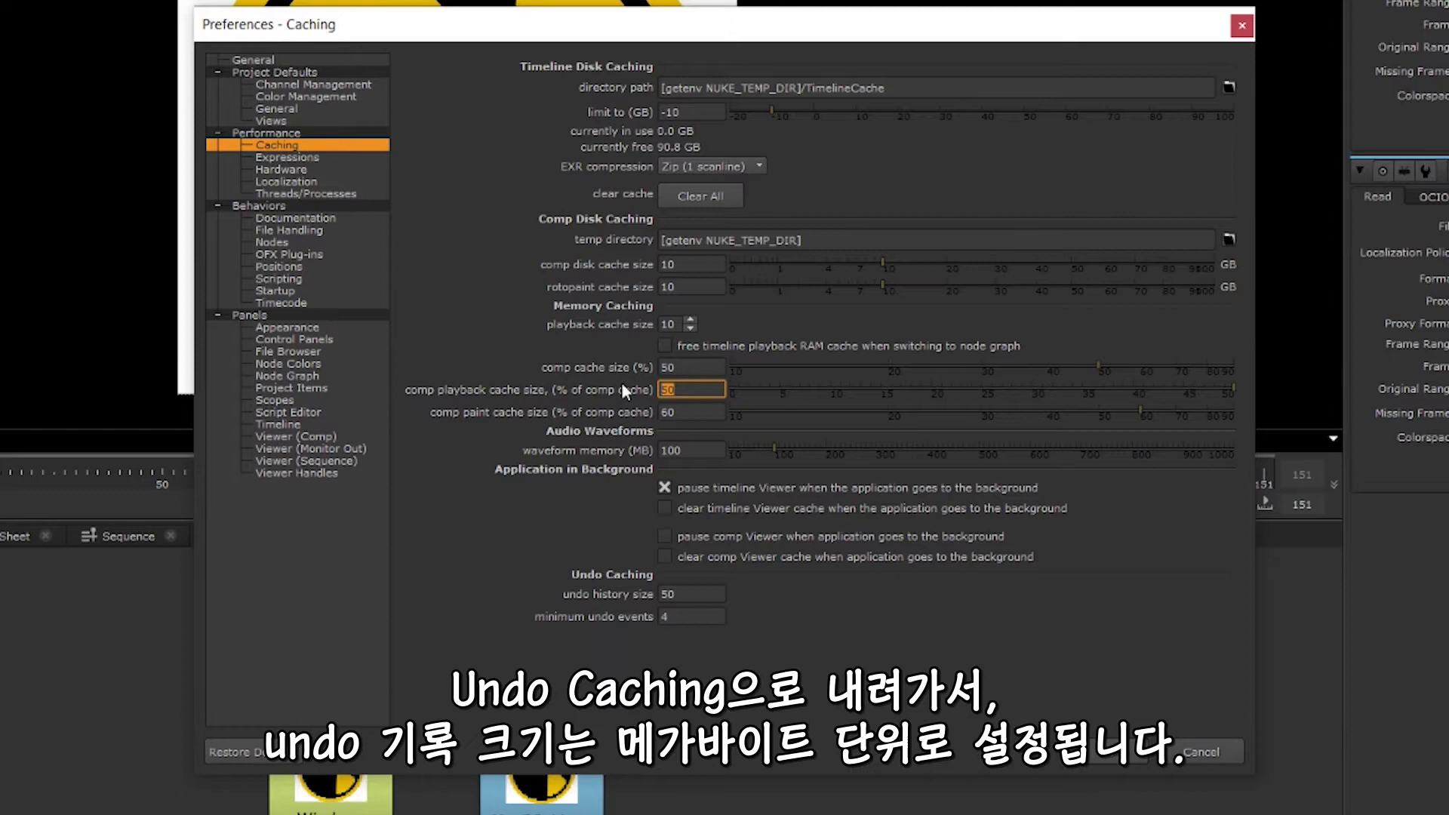
Enter 50 as the Undo Caching minimum undo events value
{"action": "left_click", "coordinate": [679, 594]}
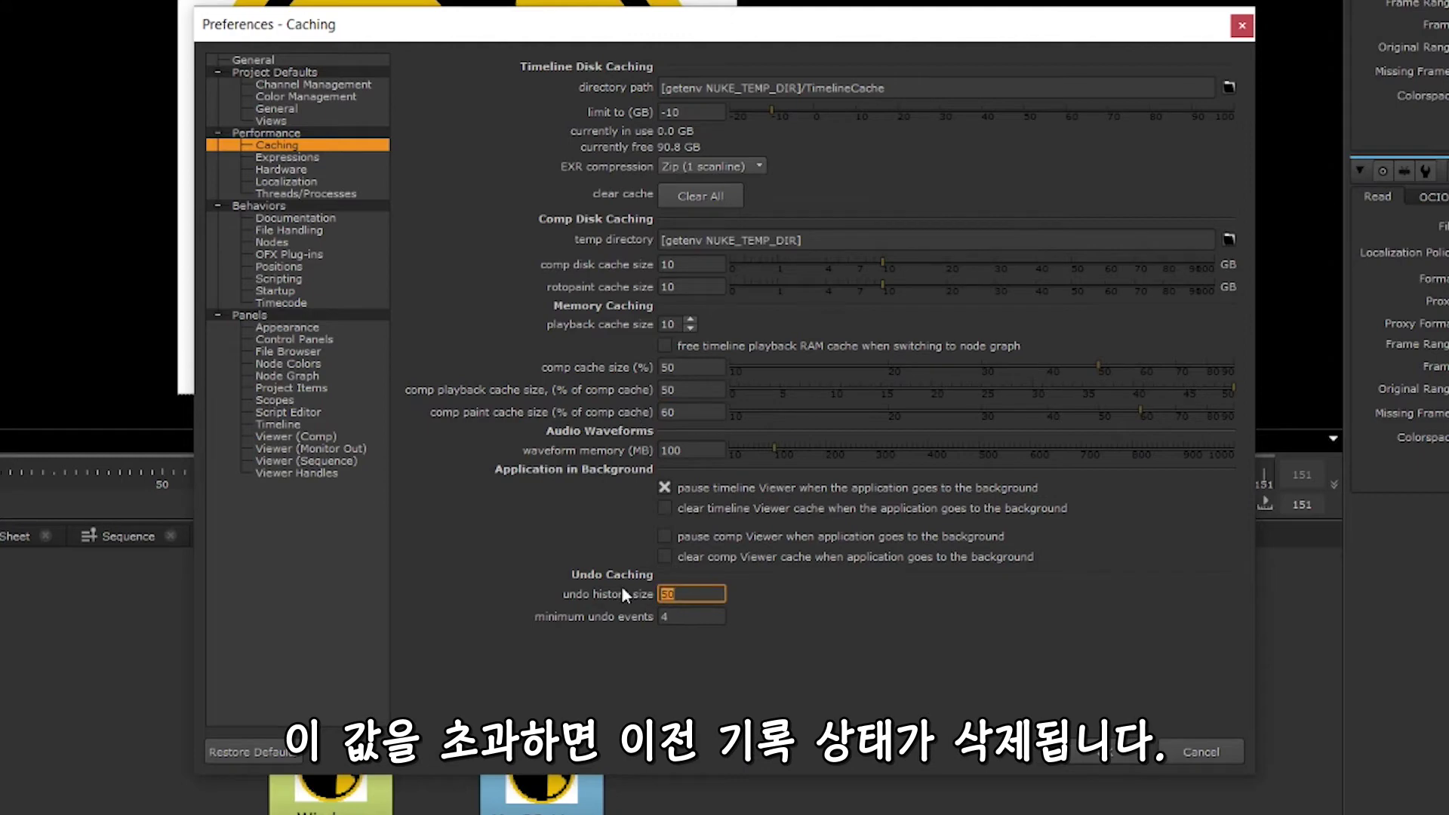
{"action": "left_click", "coordinate": [701, 614]}
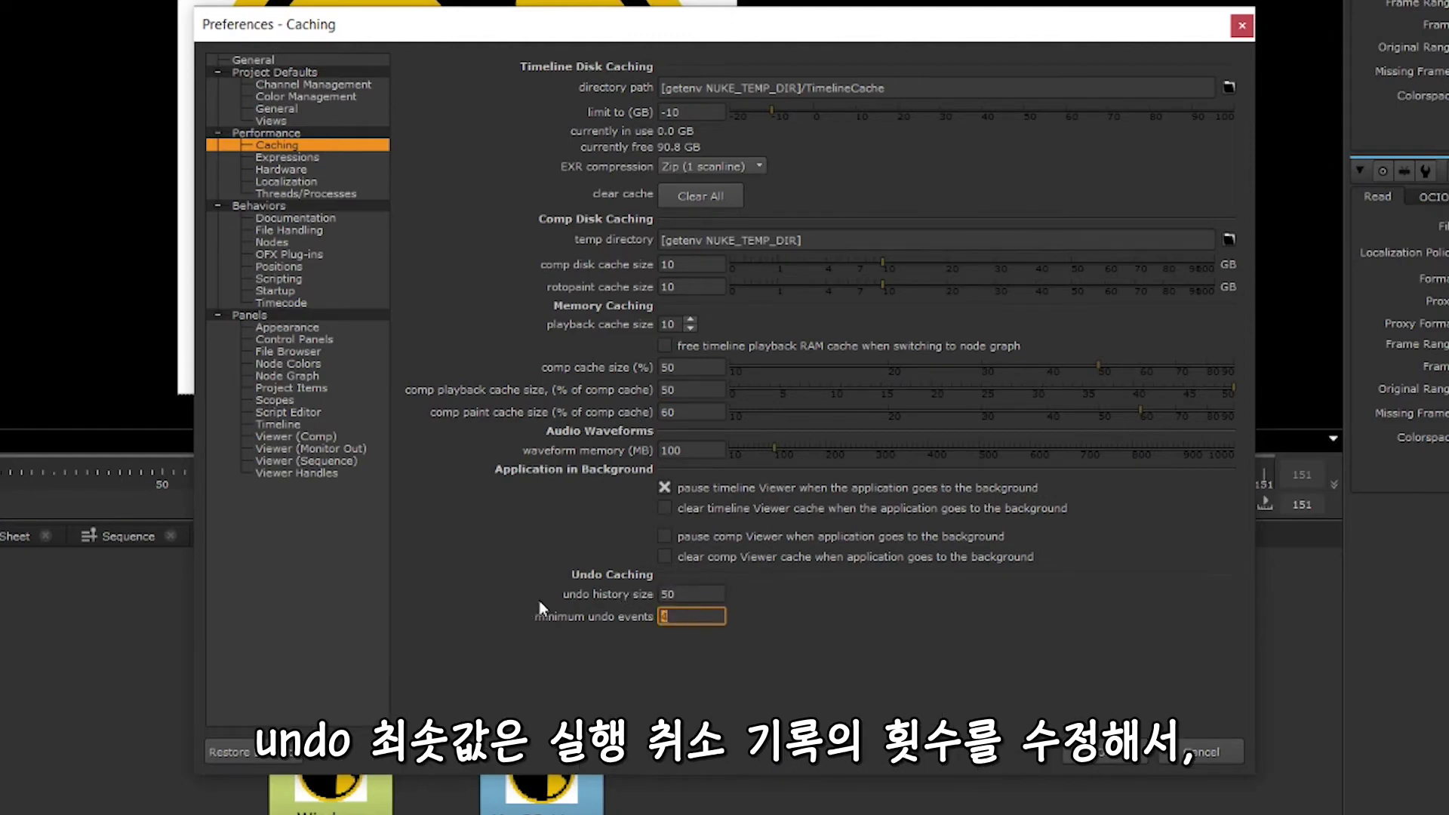
{"action": "type", "text": "50"}
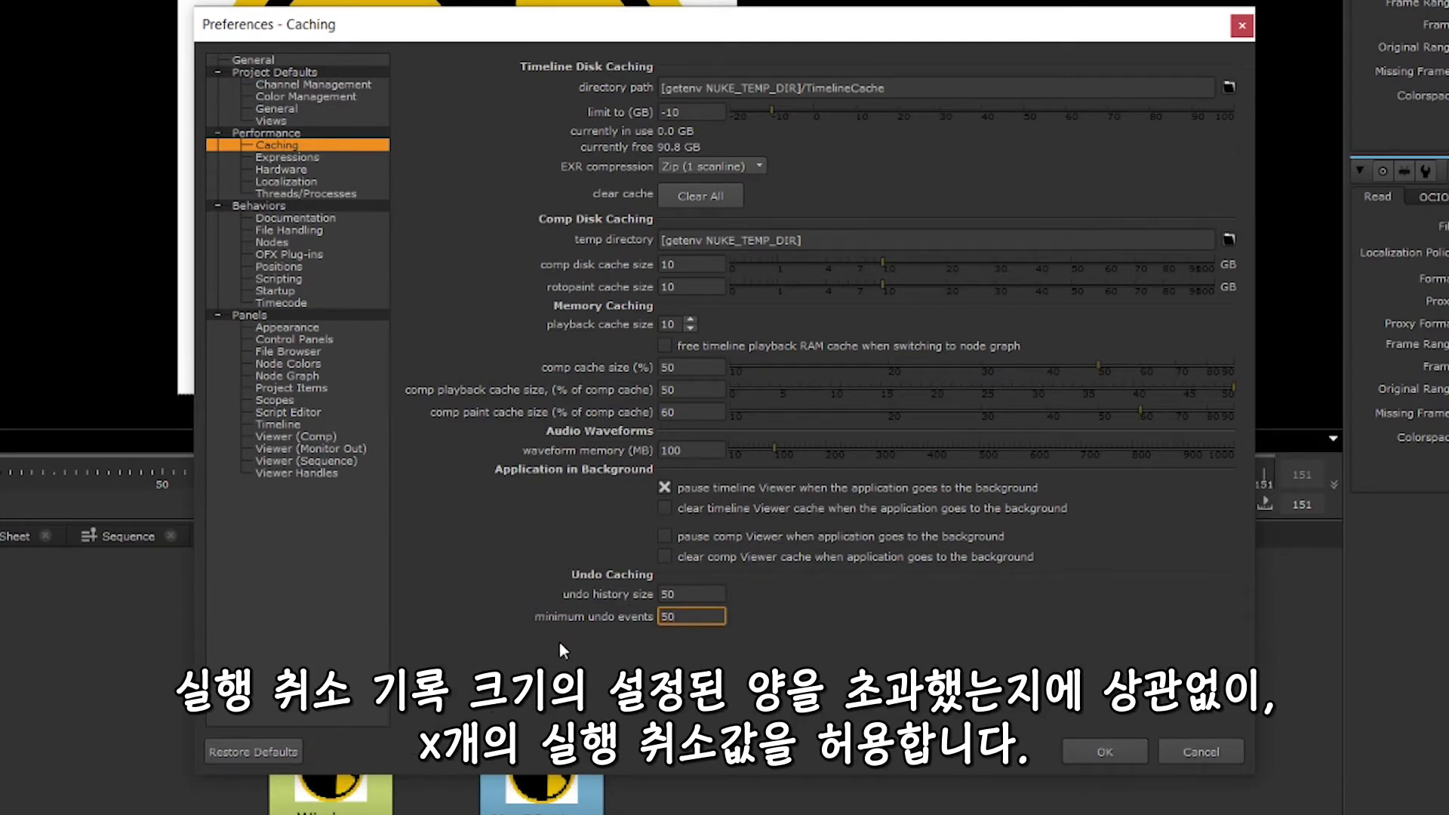
{"action": "left_click", "coordinate": [763, 668]}
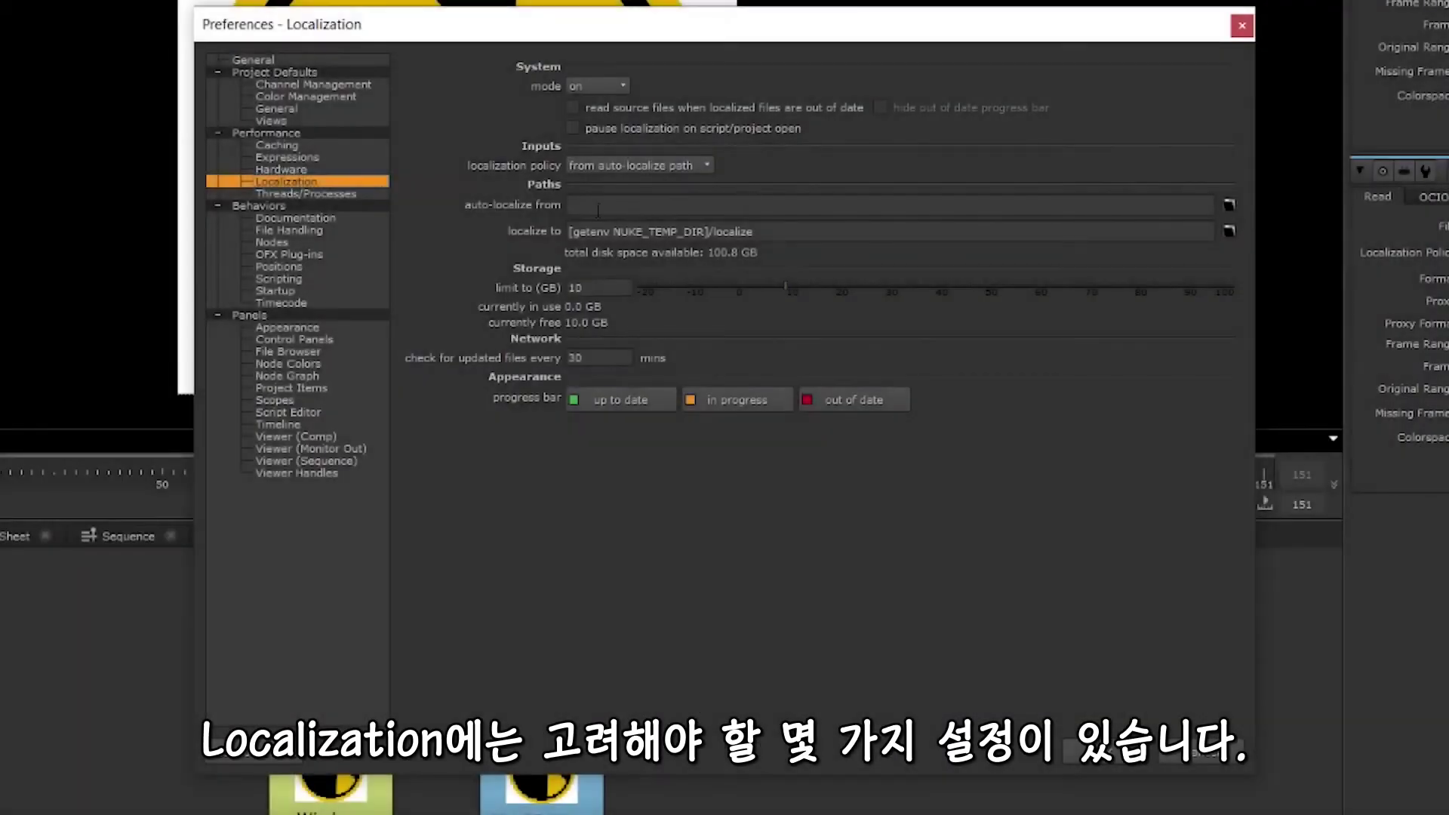
Drag the localization storage limit to 44 GB, then replace it with -10 GB
{"action": "left_click_drag", "start_coordinate": [755, 231], "coordinate": [519, 223]}
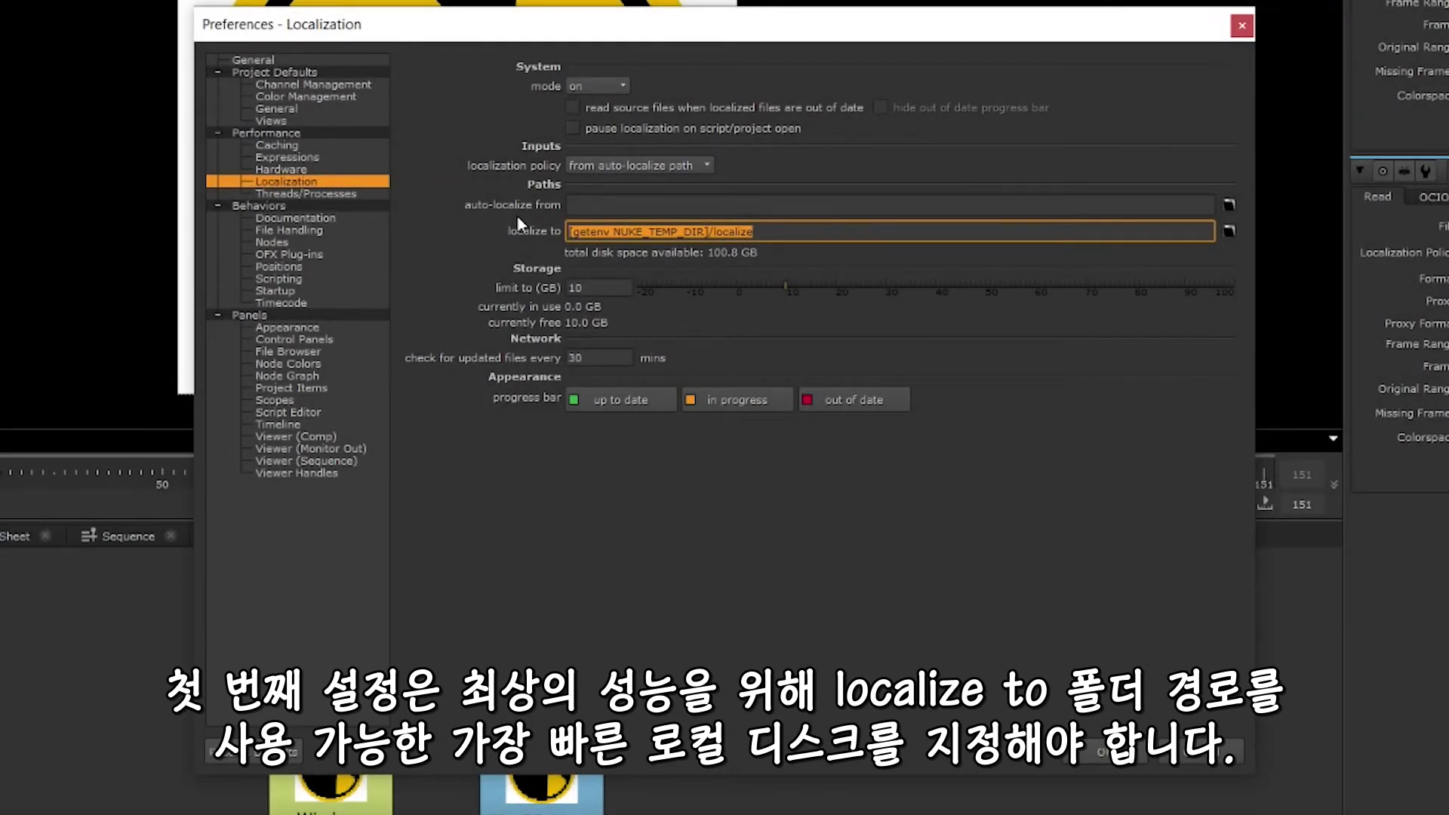
{"action": "key", "text": "Tab"}
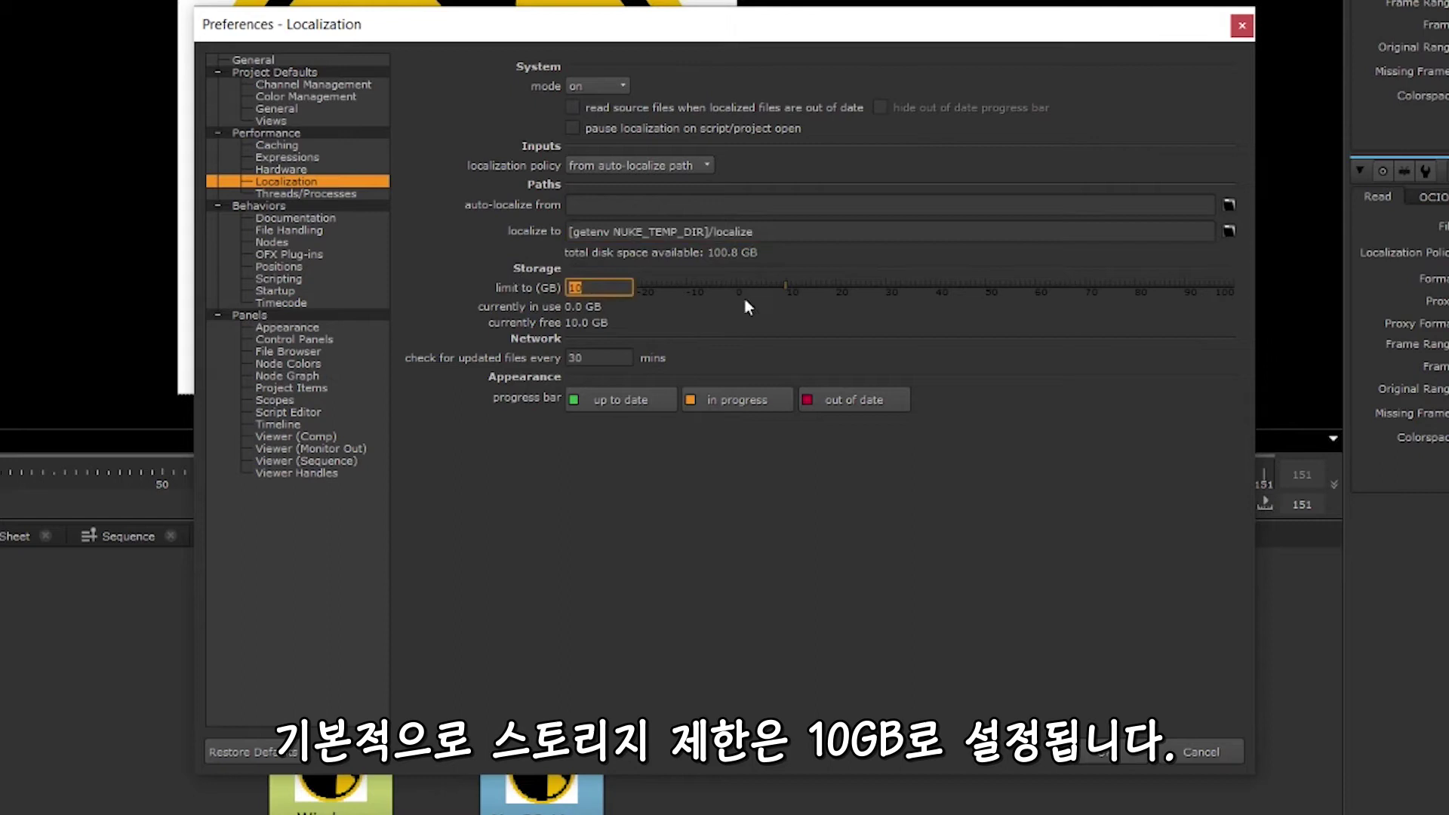
{"action": "left_click_drag", "start_coordinate": [790, 287], "coordinate": [954, 289]}
{"action": "double_click", "coordinate": [596, 288]}
{"action": "type", "text": "-10"}
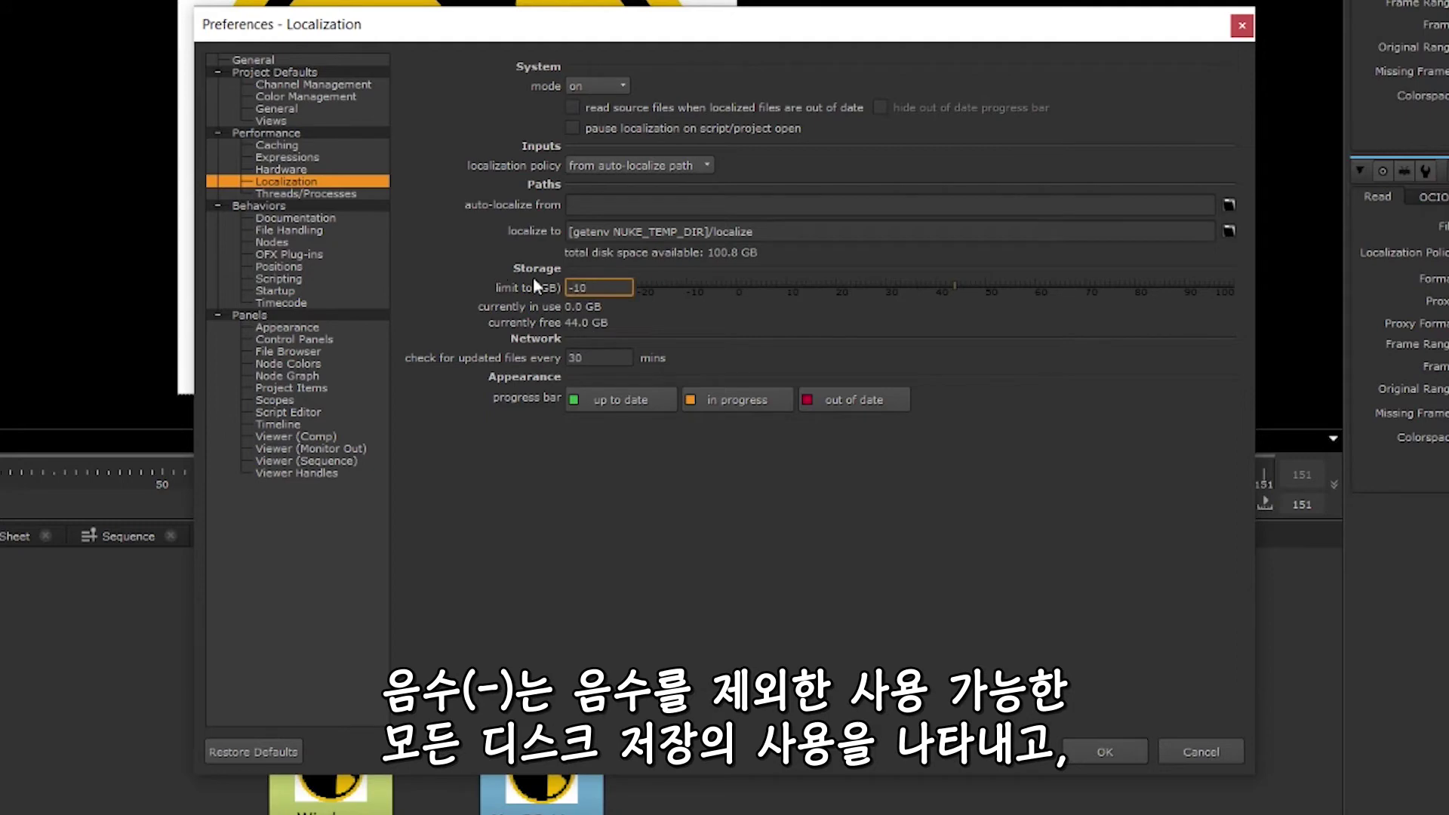
{"action": "key", "text": "Tab"}
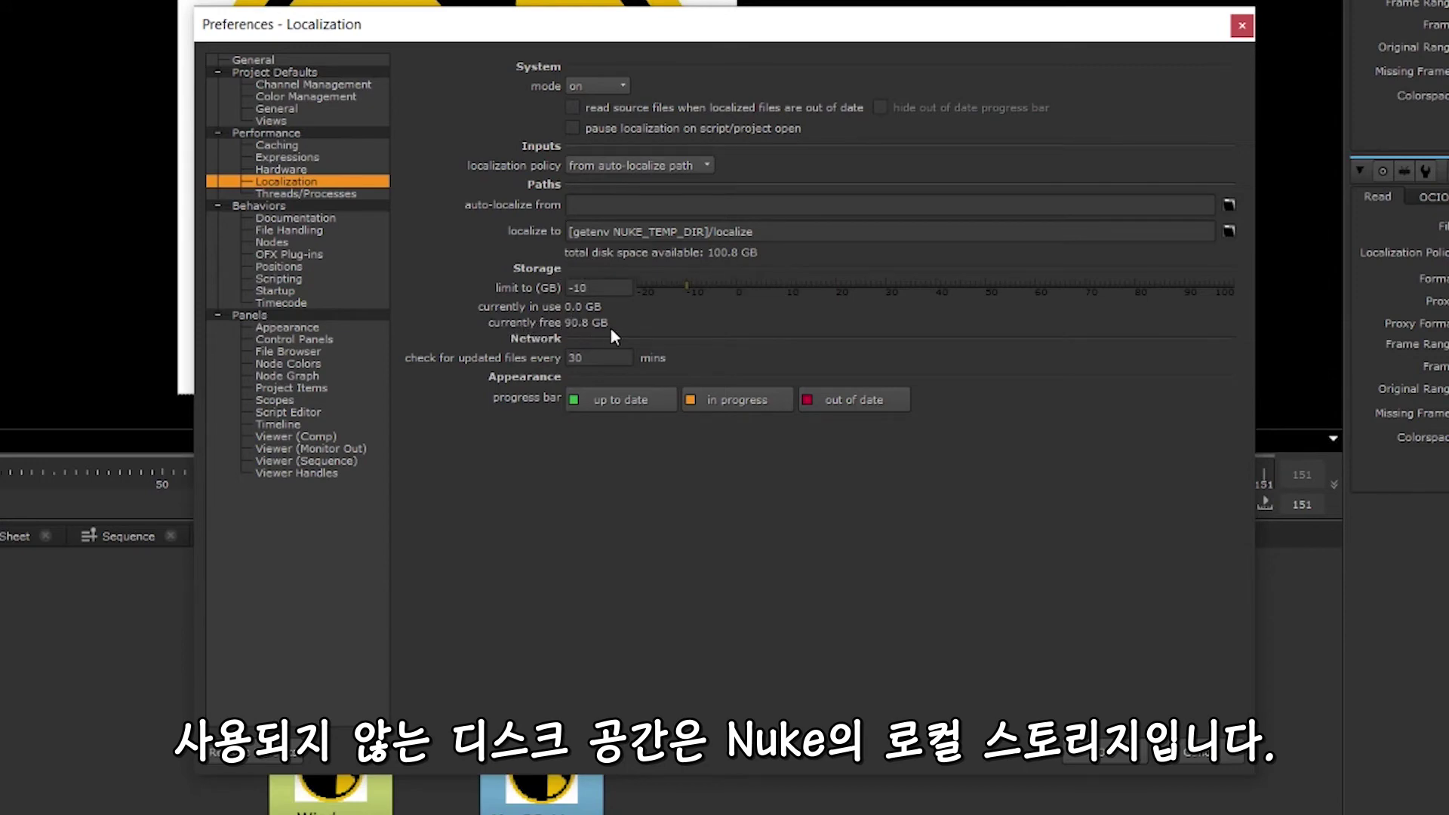
Show the Threads/Processes page and leave the default threads per reader at 4
{"action": "left_click", "coordinate": [332, 193]}
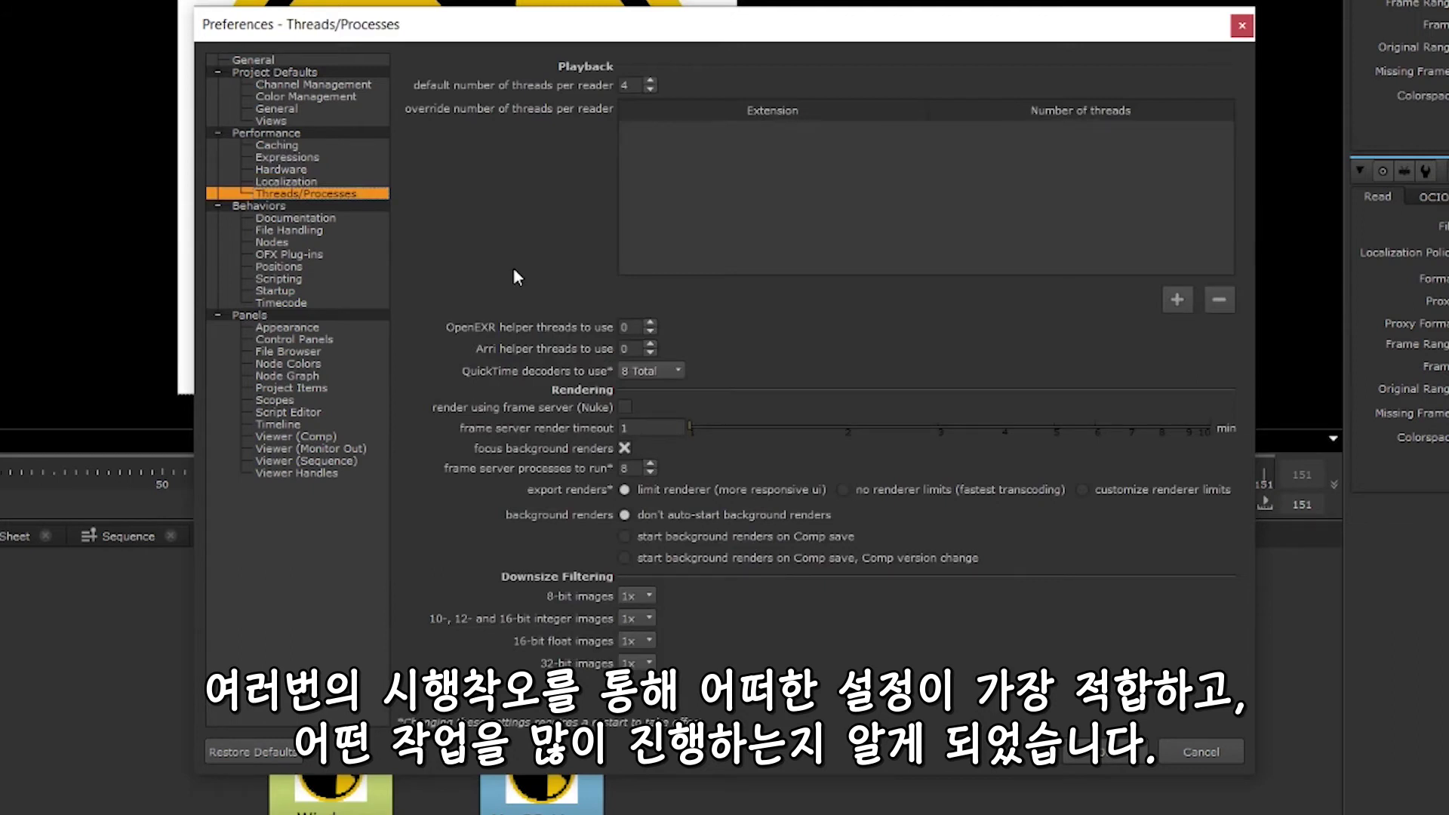
{"action": "double_click", "coordinate": [626, 85]}
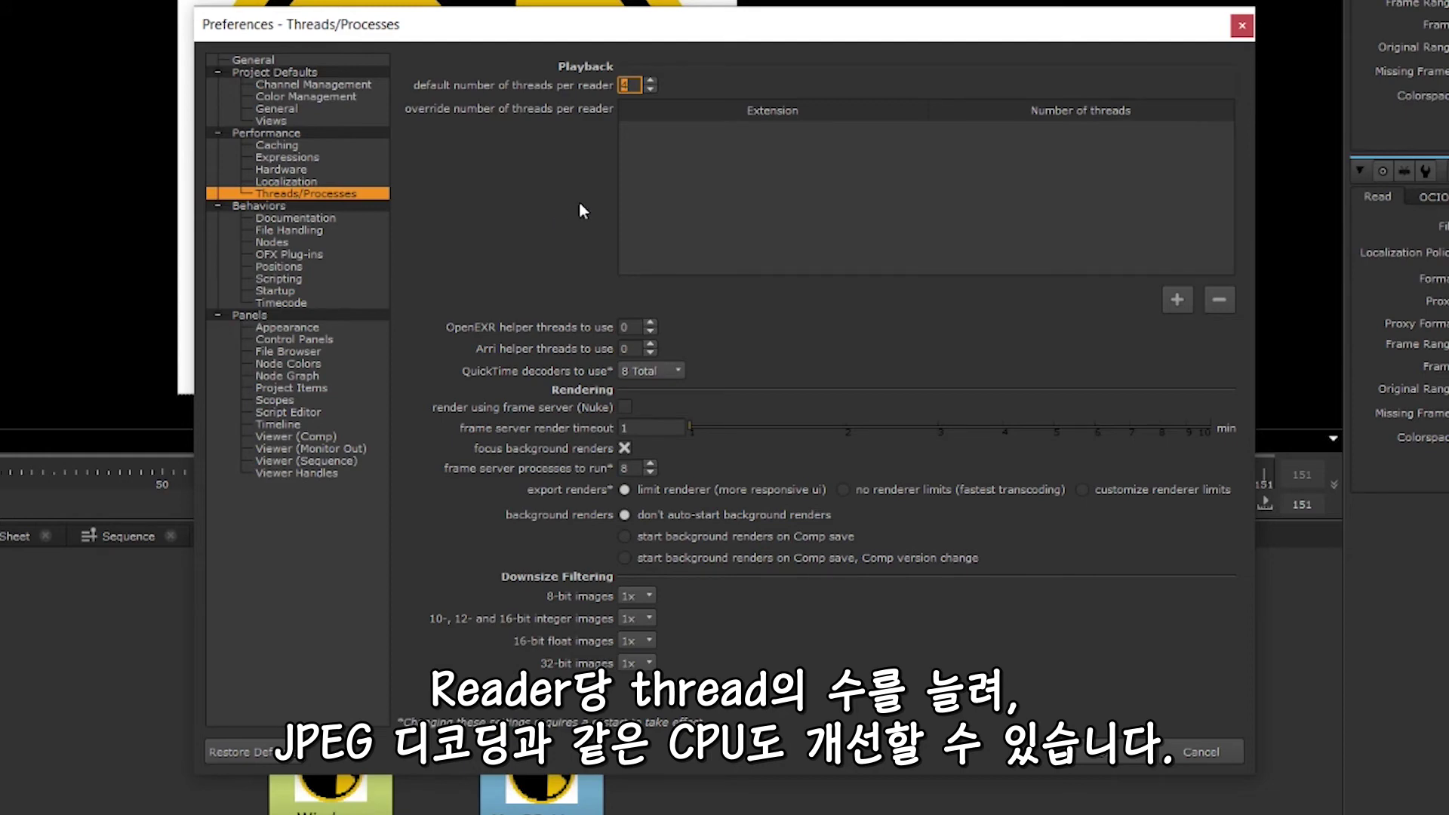
{"action": "left_click", "coordinate": [572, 141]}
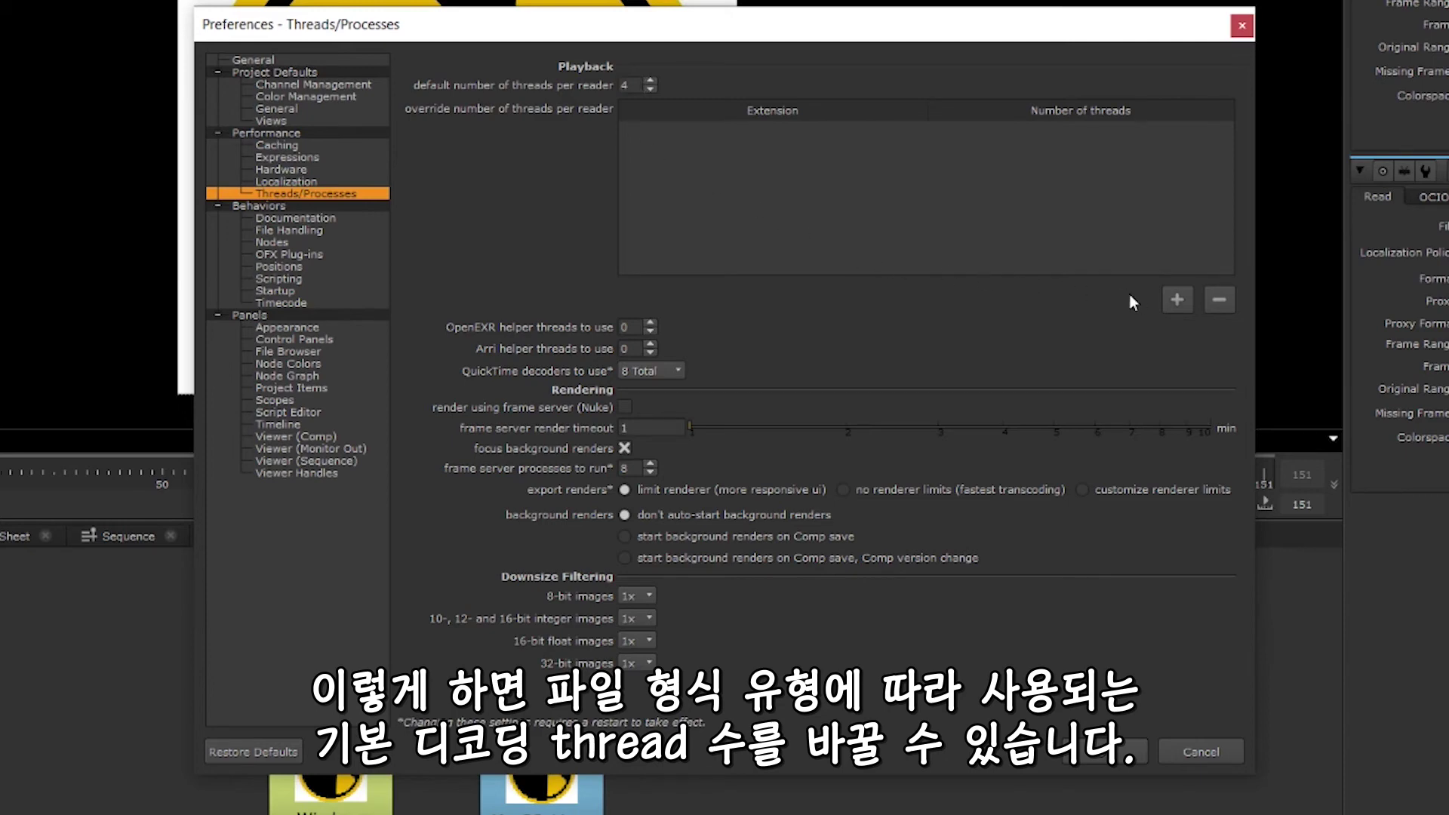
Add a thread override row for exr files with 8 threads
{"action": "left_click", "coordinate": [1174, 301]}
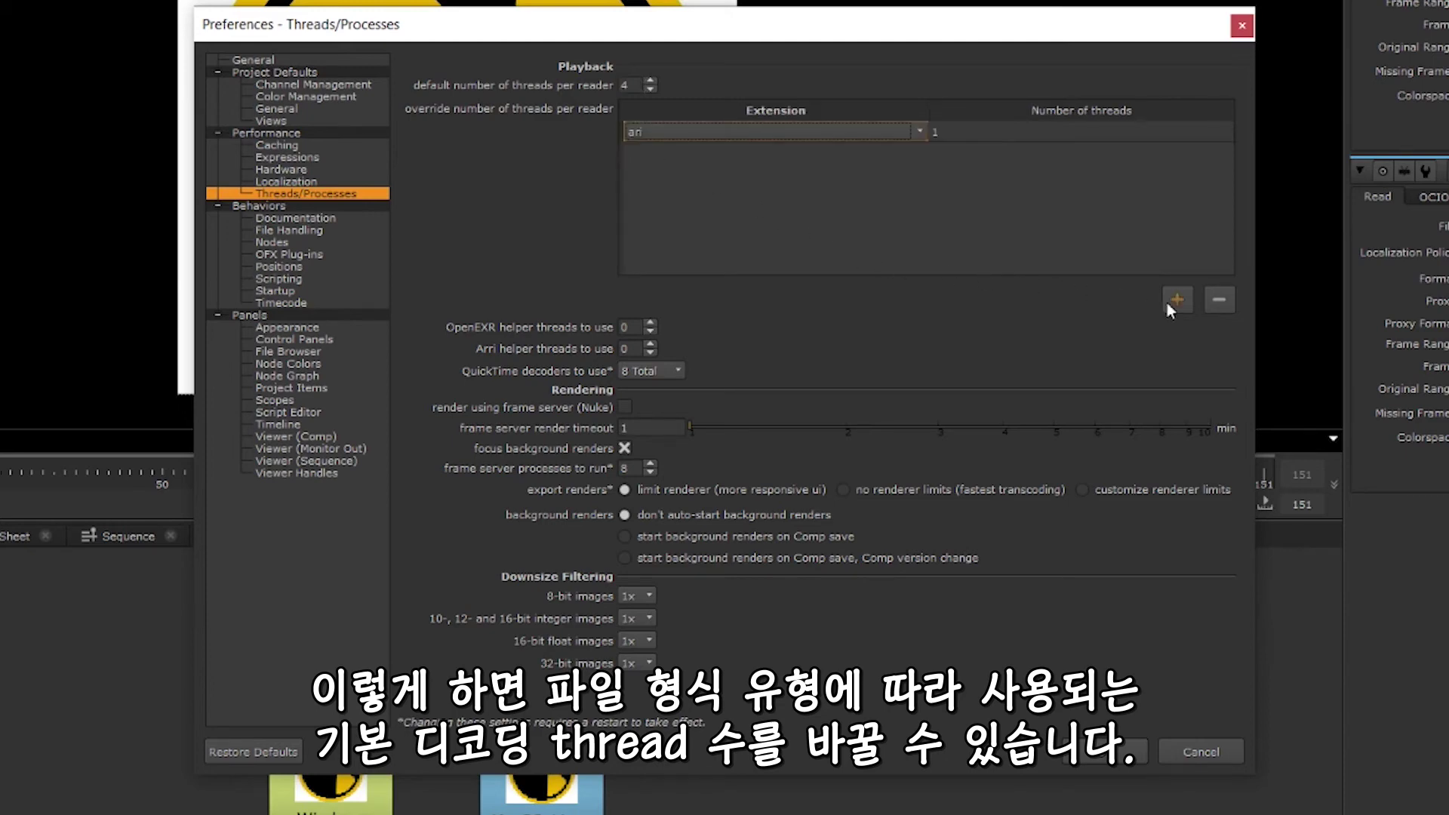
{"action": "left_click", "coordinate": [921, 131]}
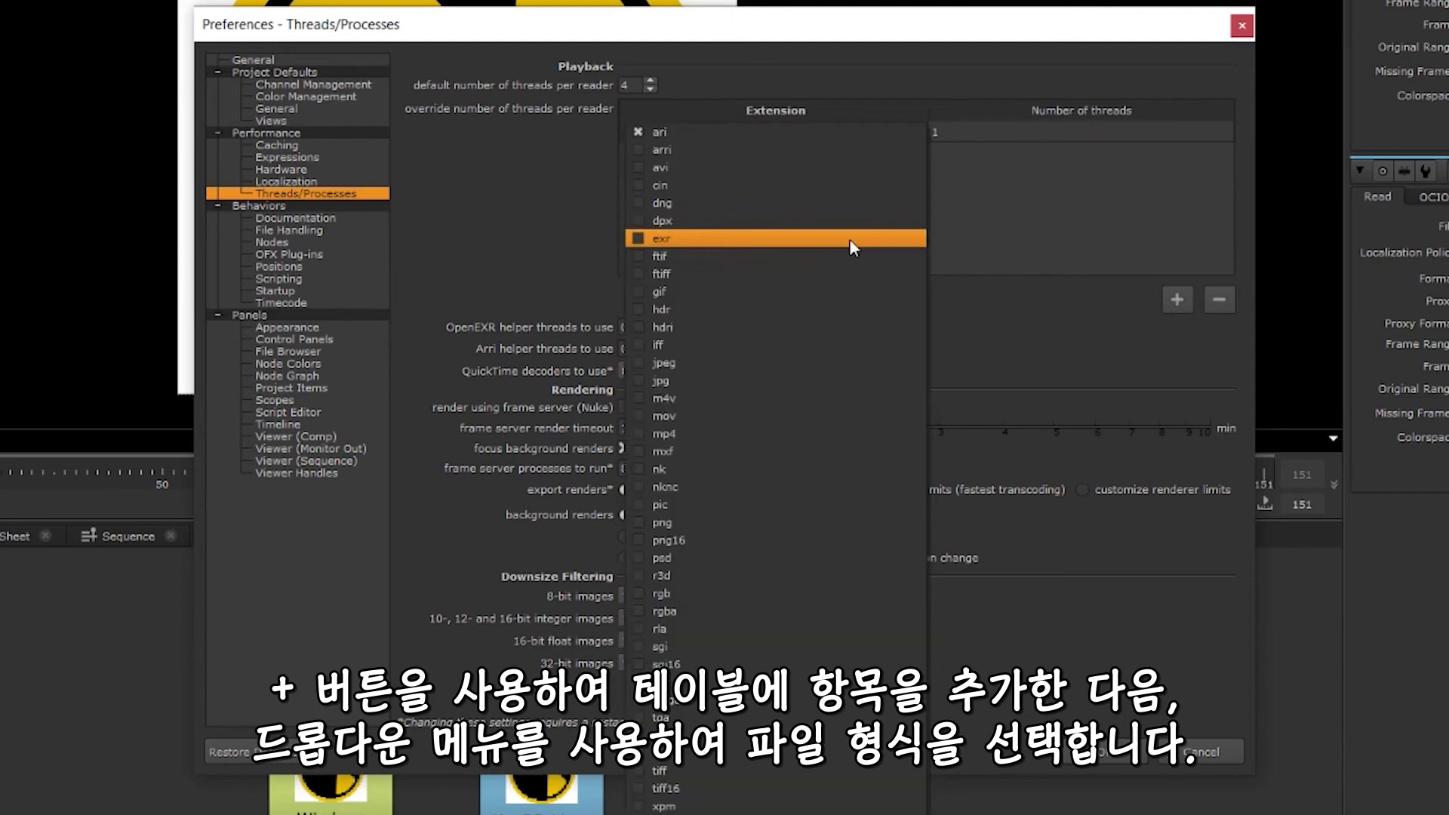
{"action": "left_click", "coordinate": [852, 240]}
{"action": "left_click", "coordinate": [945, 137]}
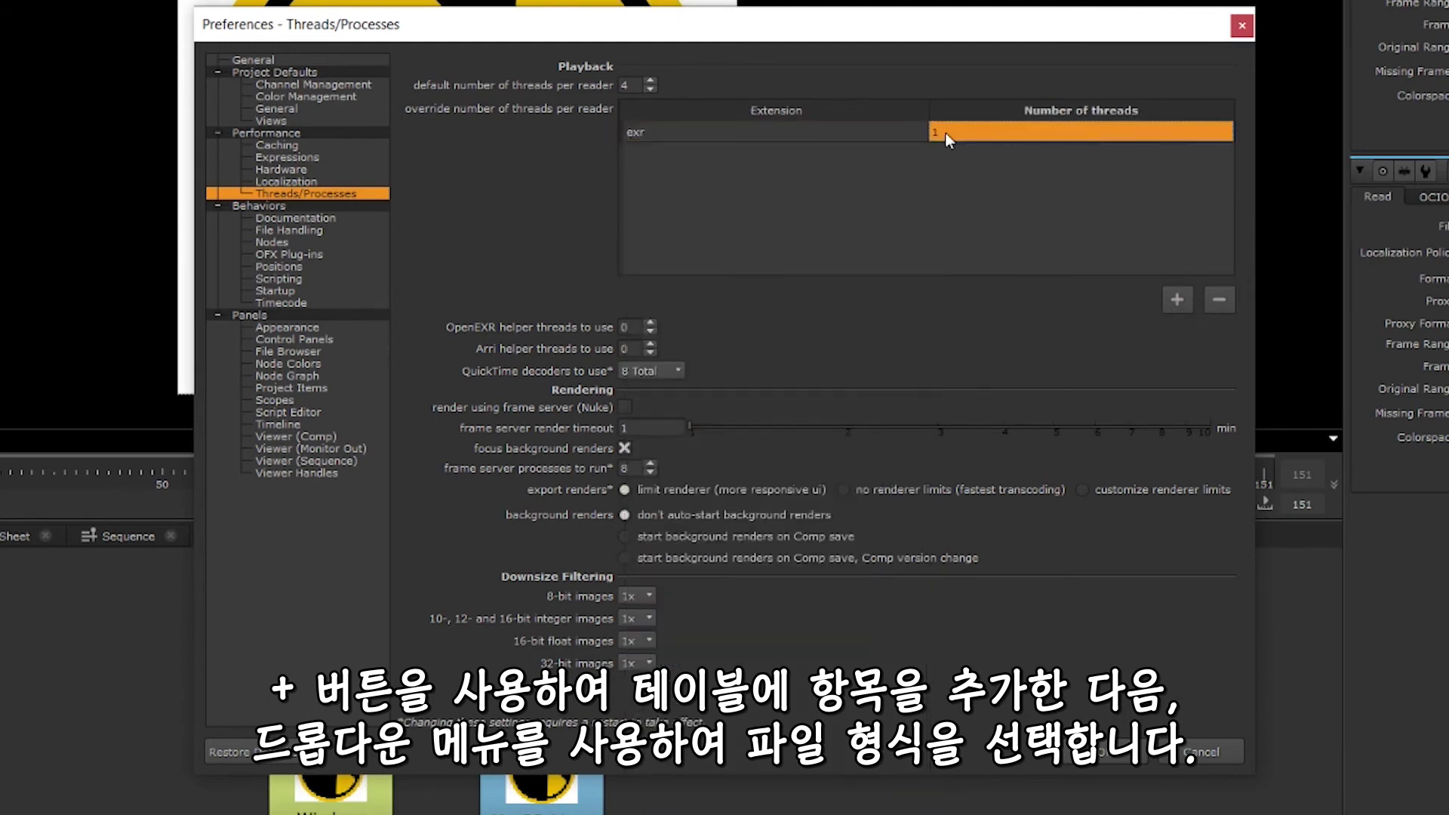
{"action": "double_click", "coordinate": [950, 132]}
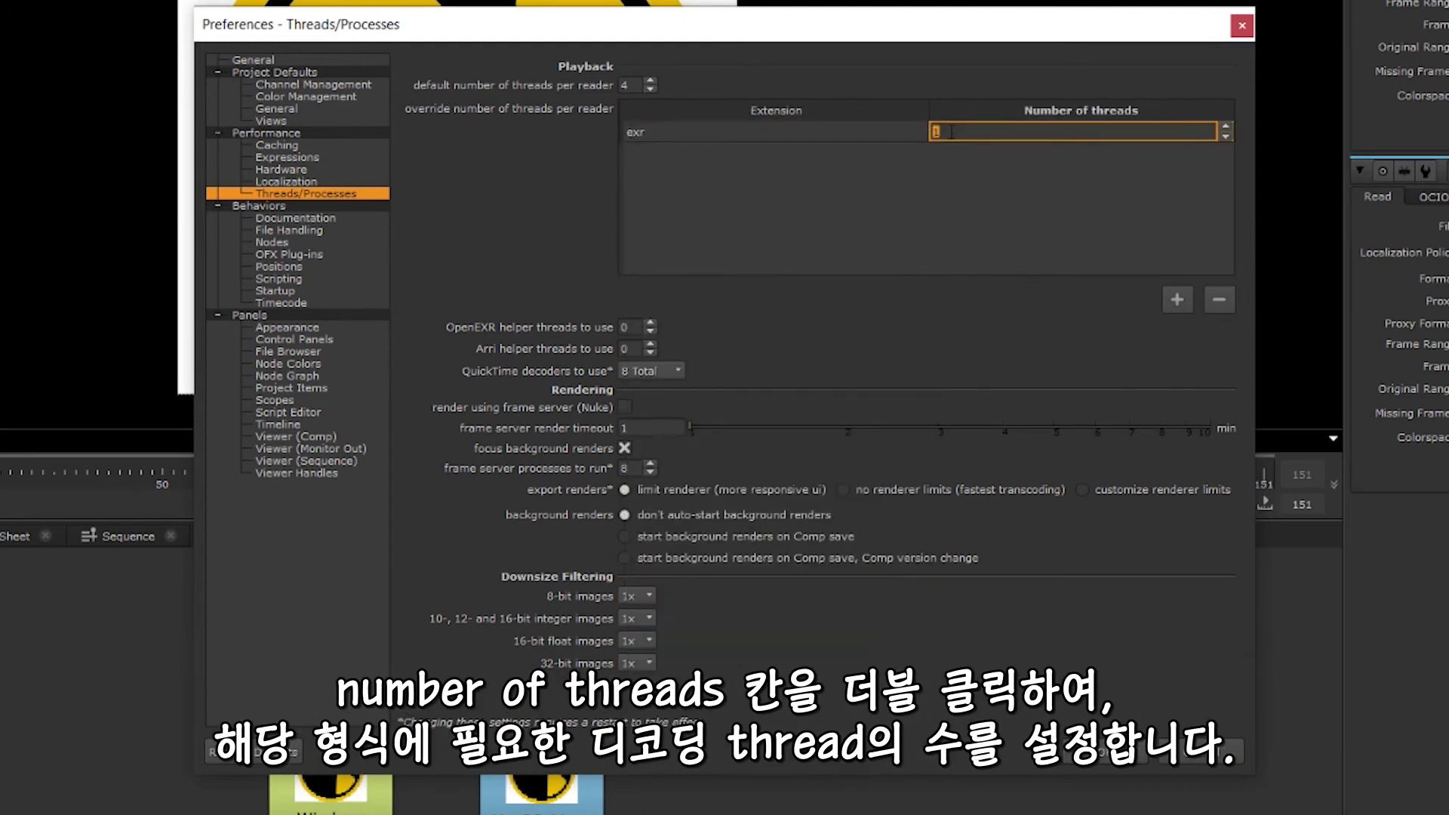
{"action": "type", "text": "8"}
{"action": "key", "text": "Return"}
Add a second override row for jpg files with 4 threads
{"action": "double_click", "coordinate": [922, 145]}
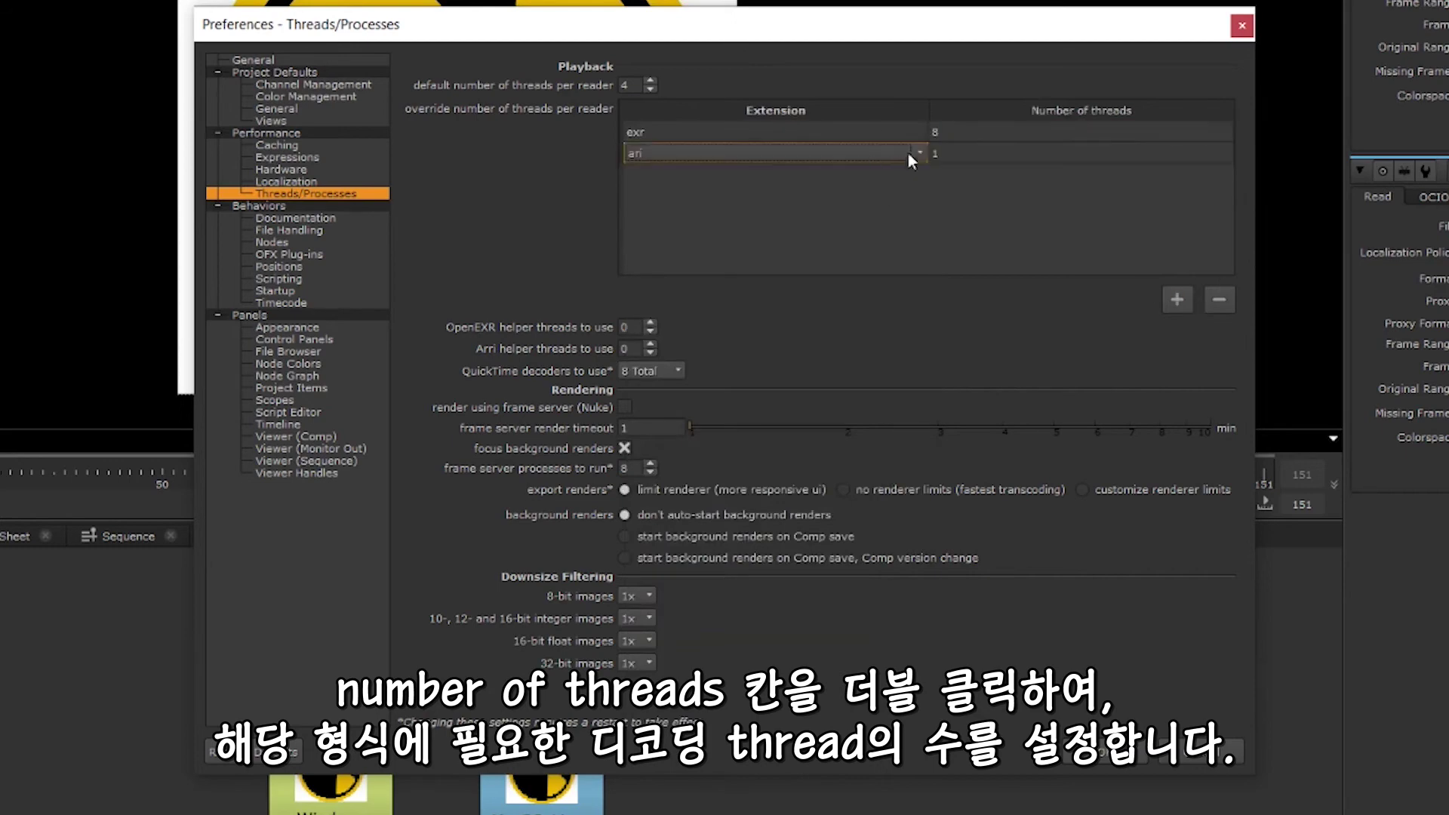
{"action": "left_click", "coordinate": [751, 386]}
{"action": "double_click", "coordinate": [1006, 153]}
{"action": "type", "text": "4"}
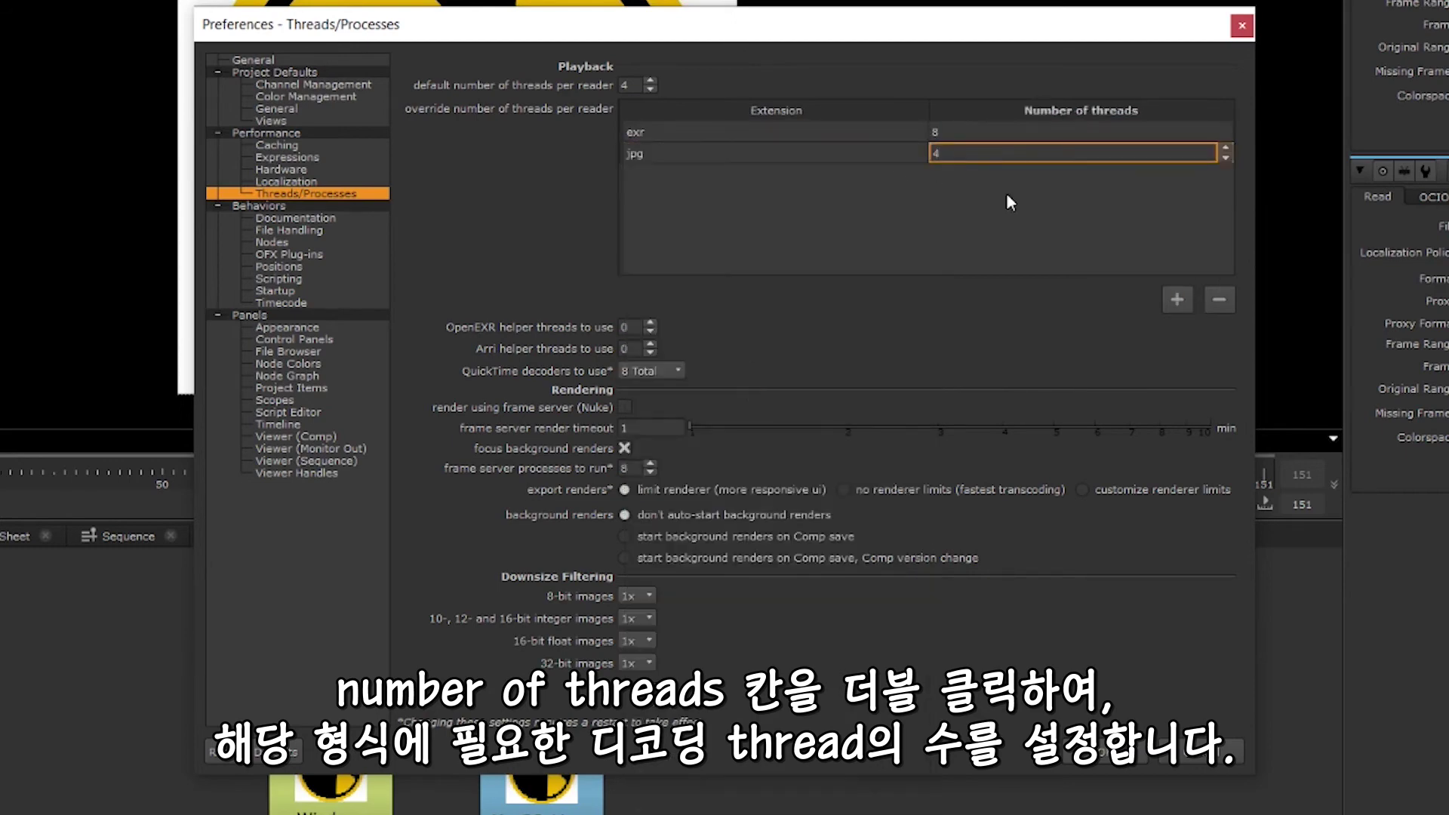
{"action": "key", "text": "Return"}
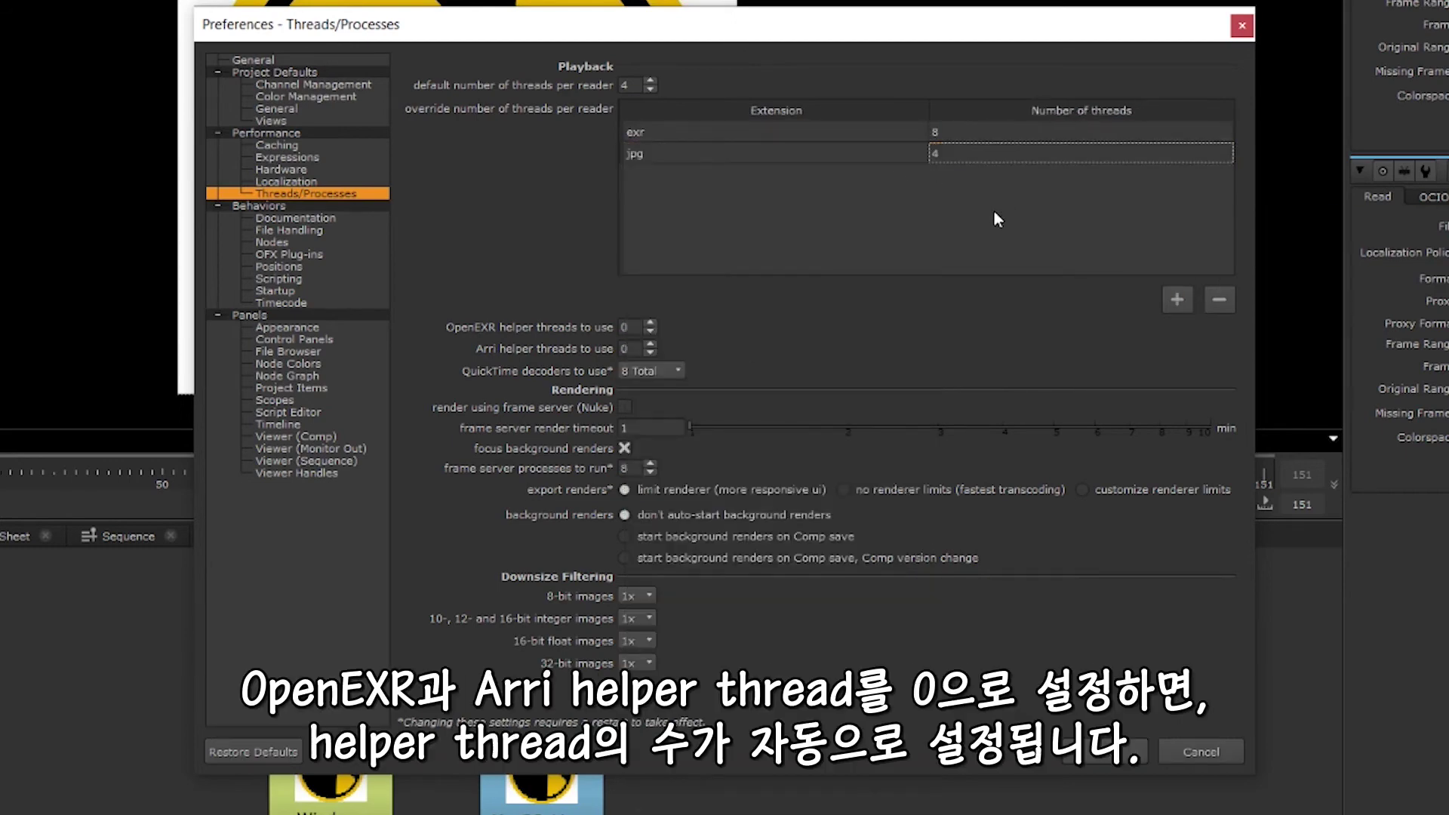
{"action": "double_click", "coordinate": [628, 328]}
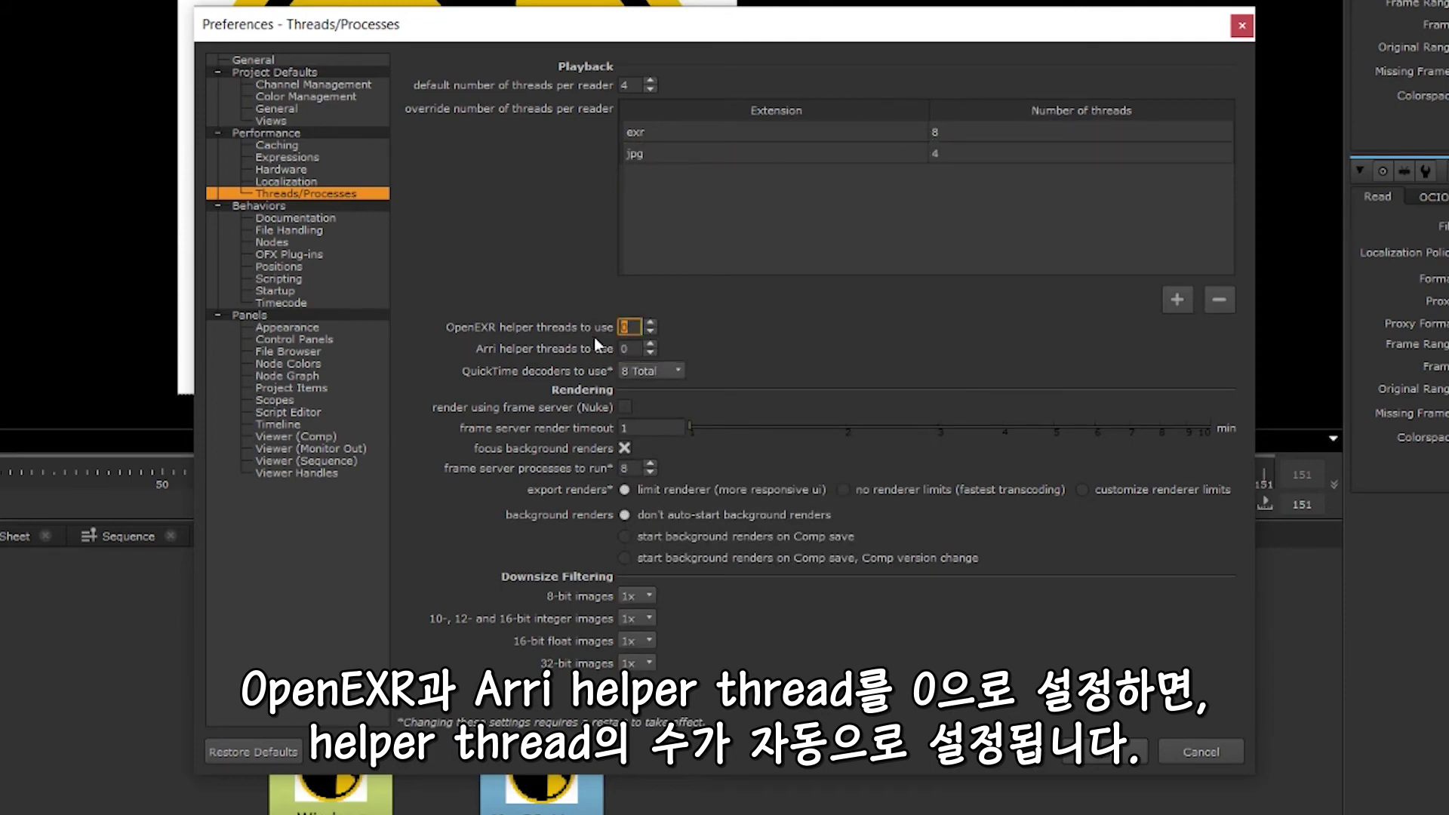
{"action": "double_click", "coordinate": [627, 349]}
{"action": "left_click", "coordinate": [906, 368]}
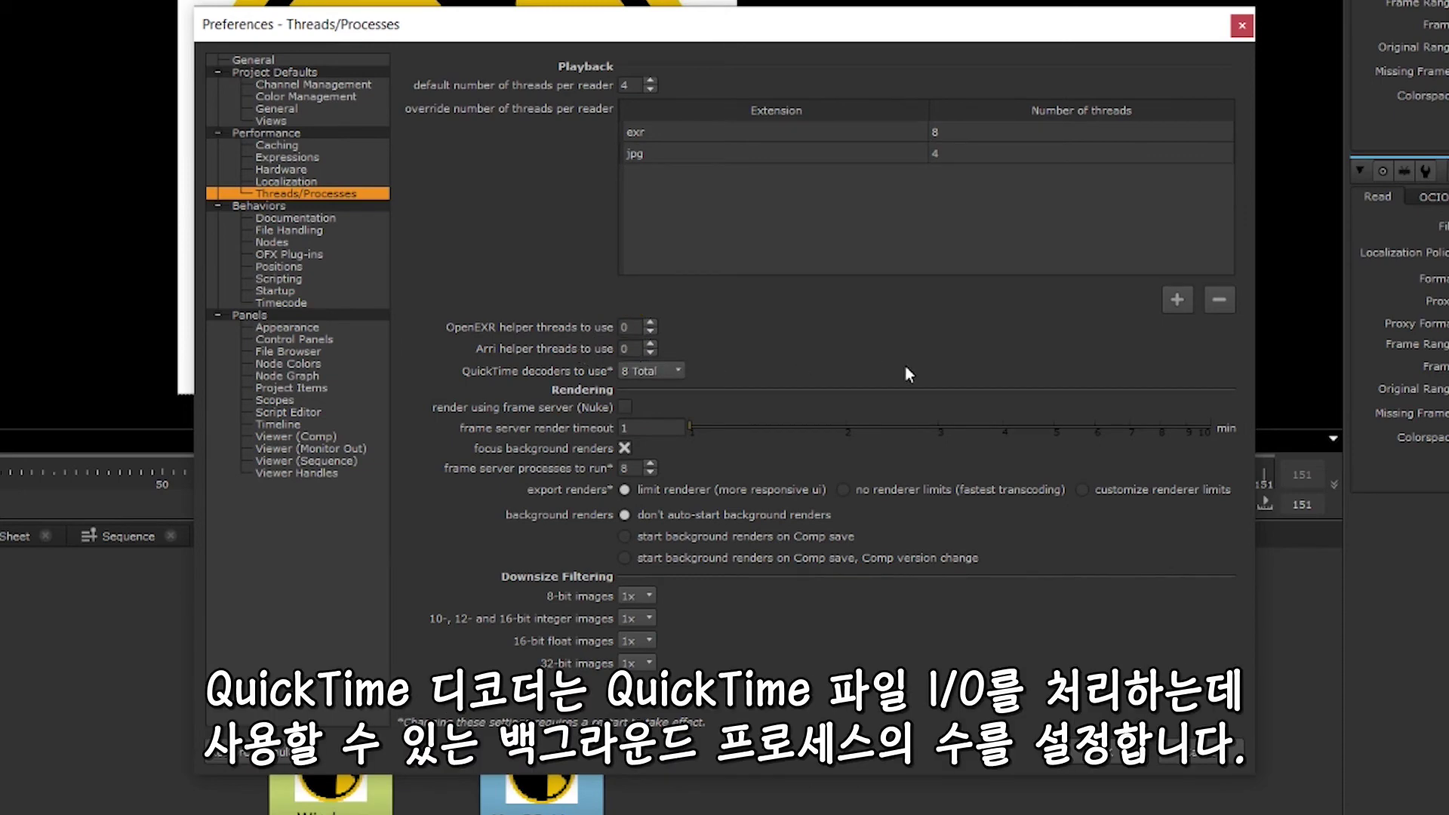
{"action": "left_click", "coordinate": [676, 370]}
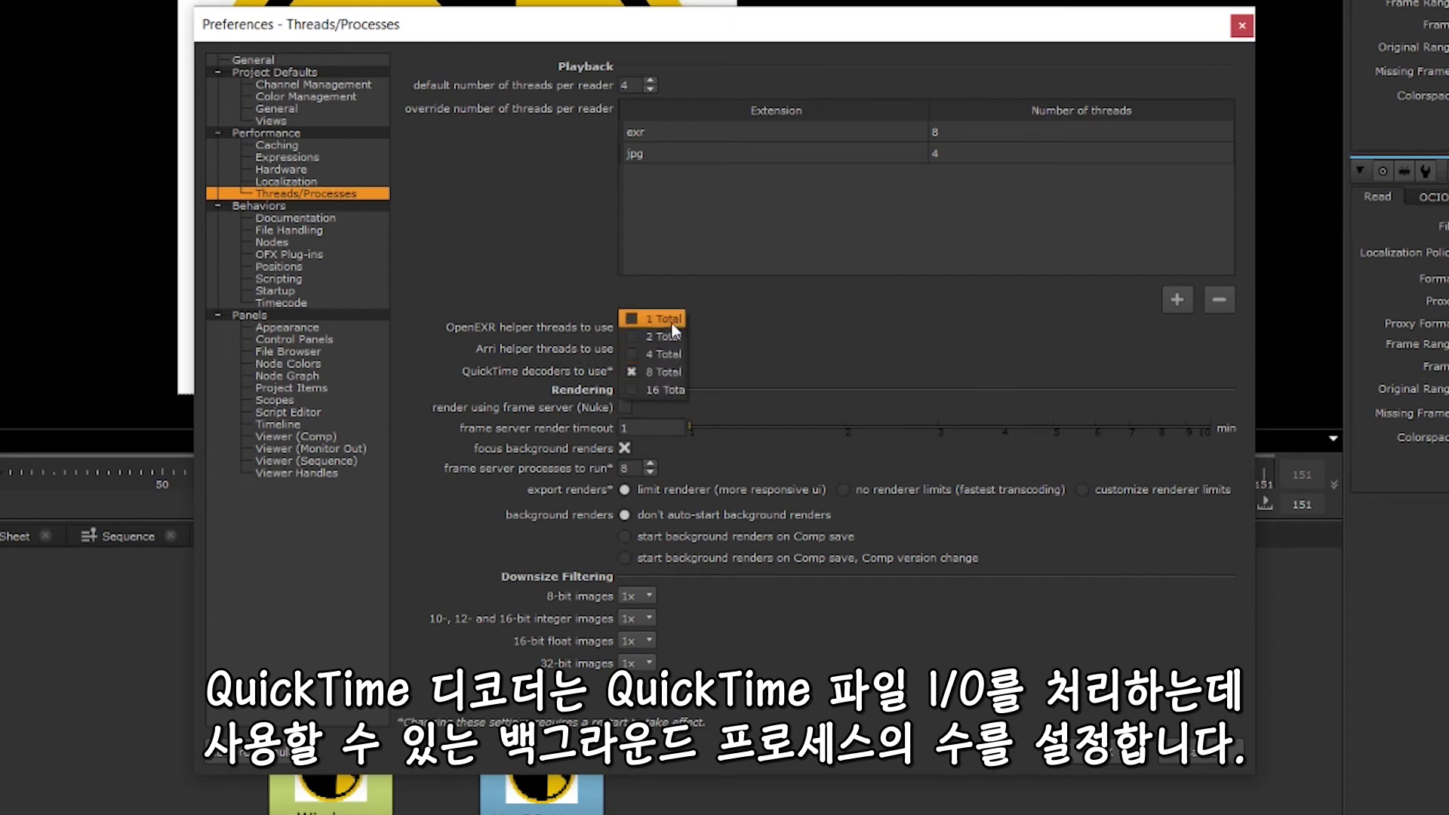
{"action": "left_click", "coordinate": [663, 373]}
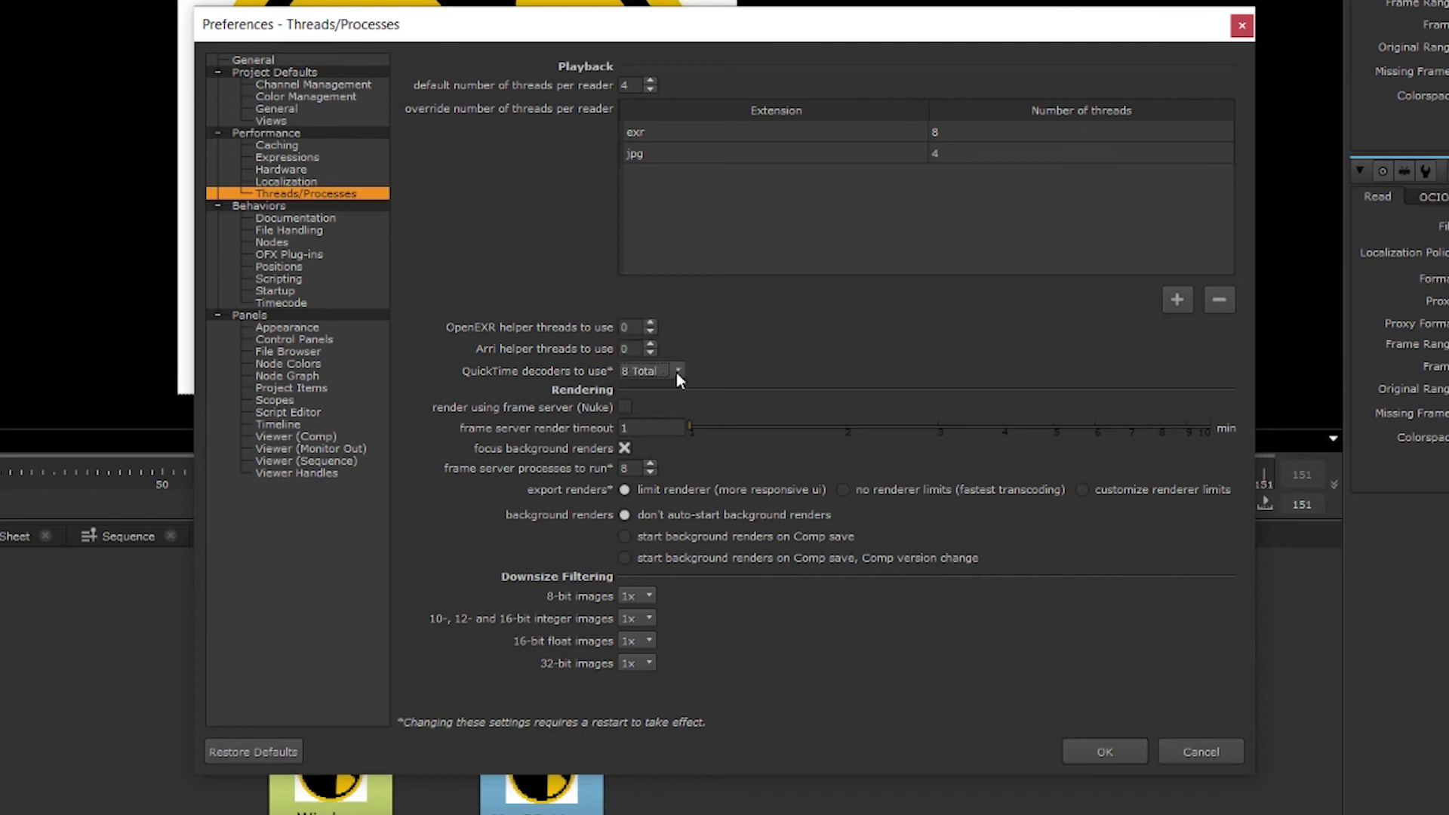
Set the frame server render timeout to 5 minutes and run 14 frame server processes
{"action": "double_click", "coordinate": [636, 427]}
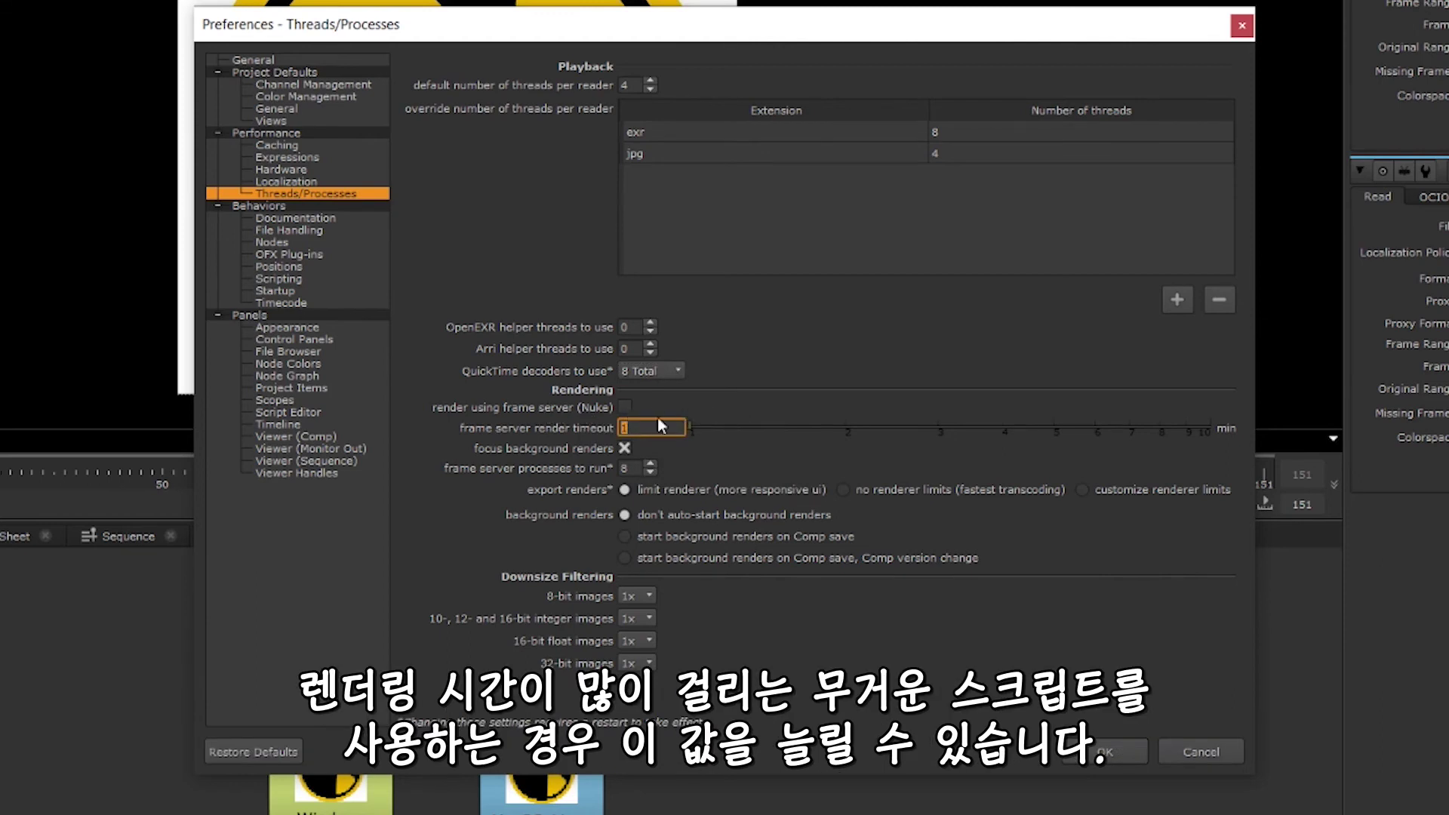
{"action": "type", "text": "2"}
{"action": "key", "text": "Up"}
{"action": "key", "text": "Tab"}
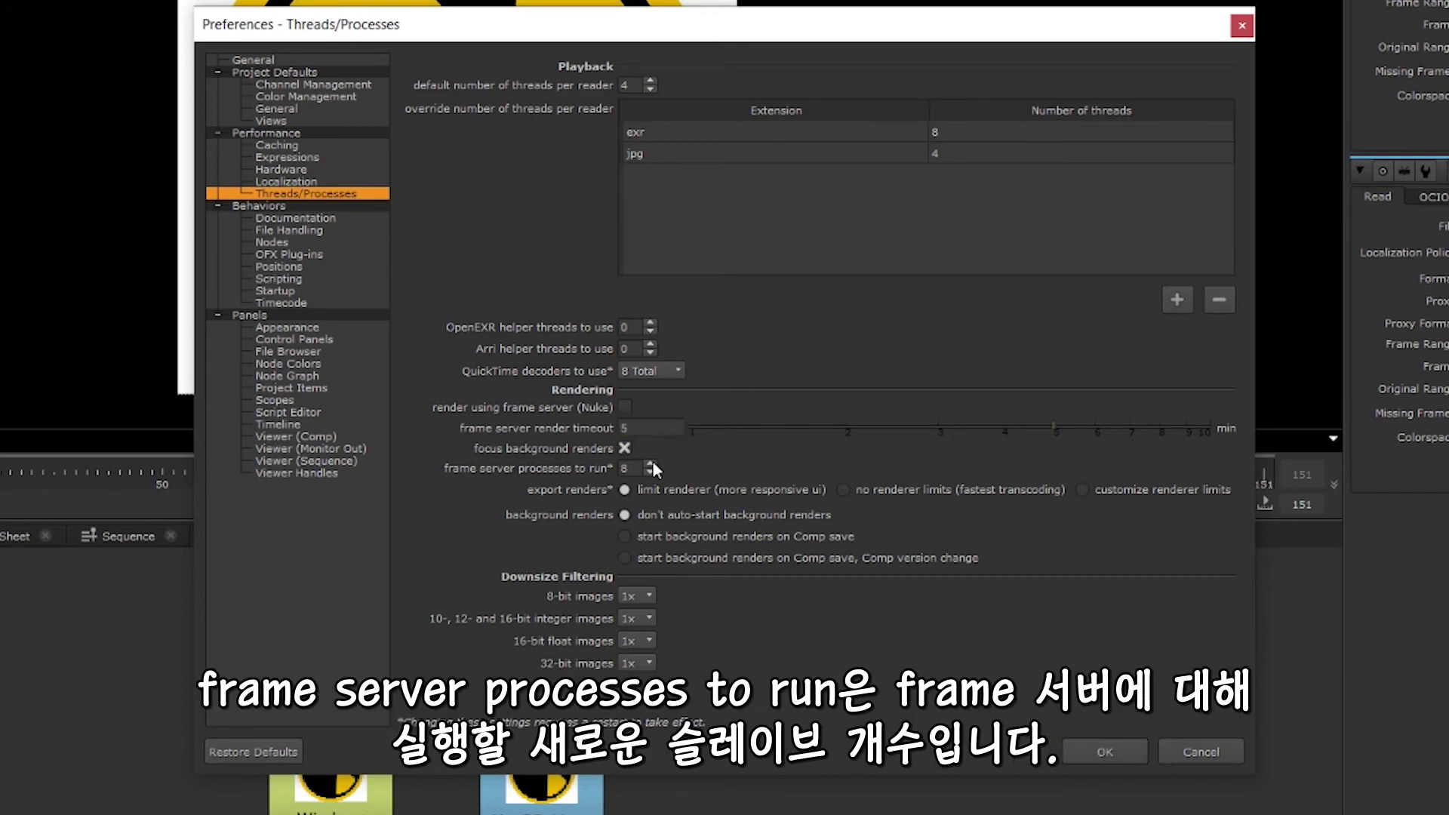
{"action": "double_click", "coordinate": [625, 468]}
{"action": "type", "text": "14"}
{"action": "key", "text": "Return"}
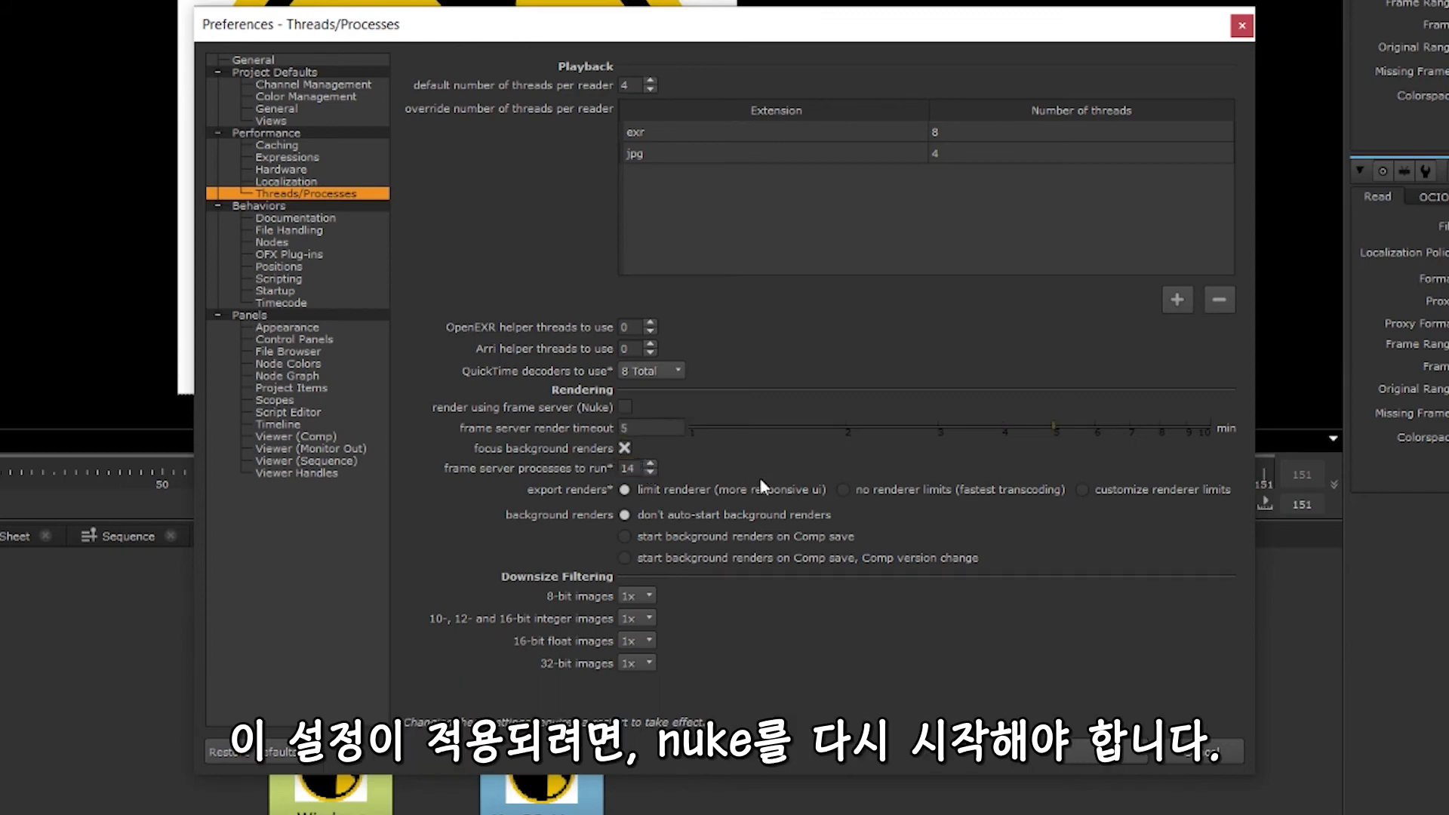
Switch export renders to customised renderer limits of 0 threads and 1 GB cache memory
{"action": "left_click", "coordinate": [1103, 489]}
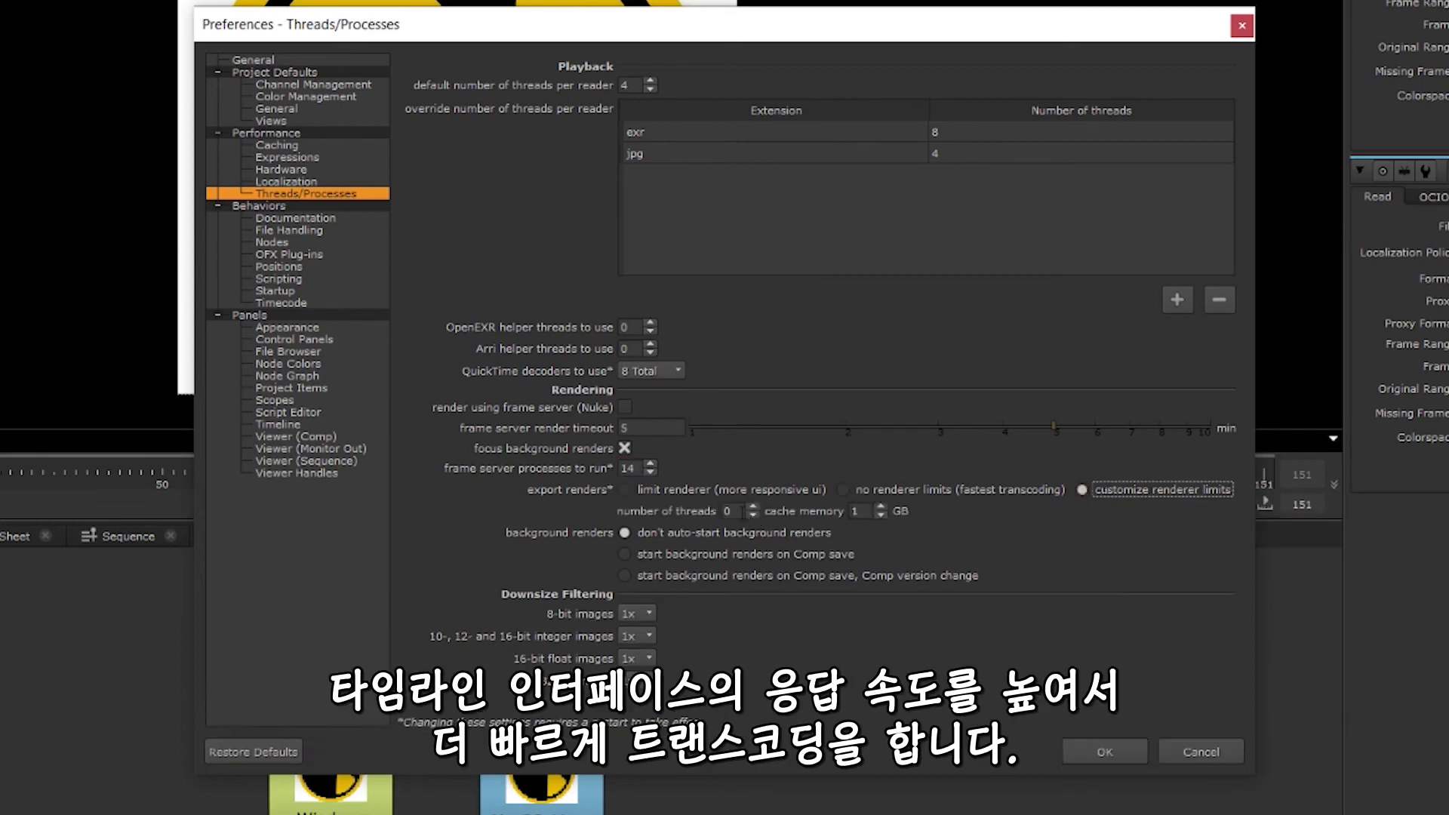
{"action": "double_click", "coordinate": [729, 511]}
{"action": "double_click", "coordinate": [858, 511]}
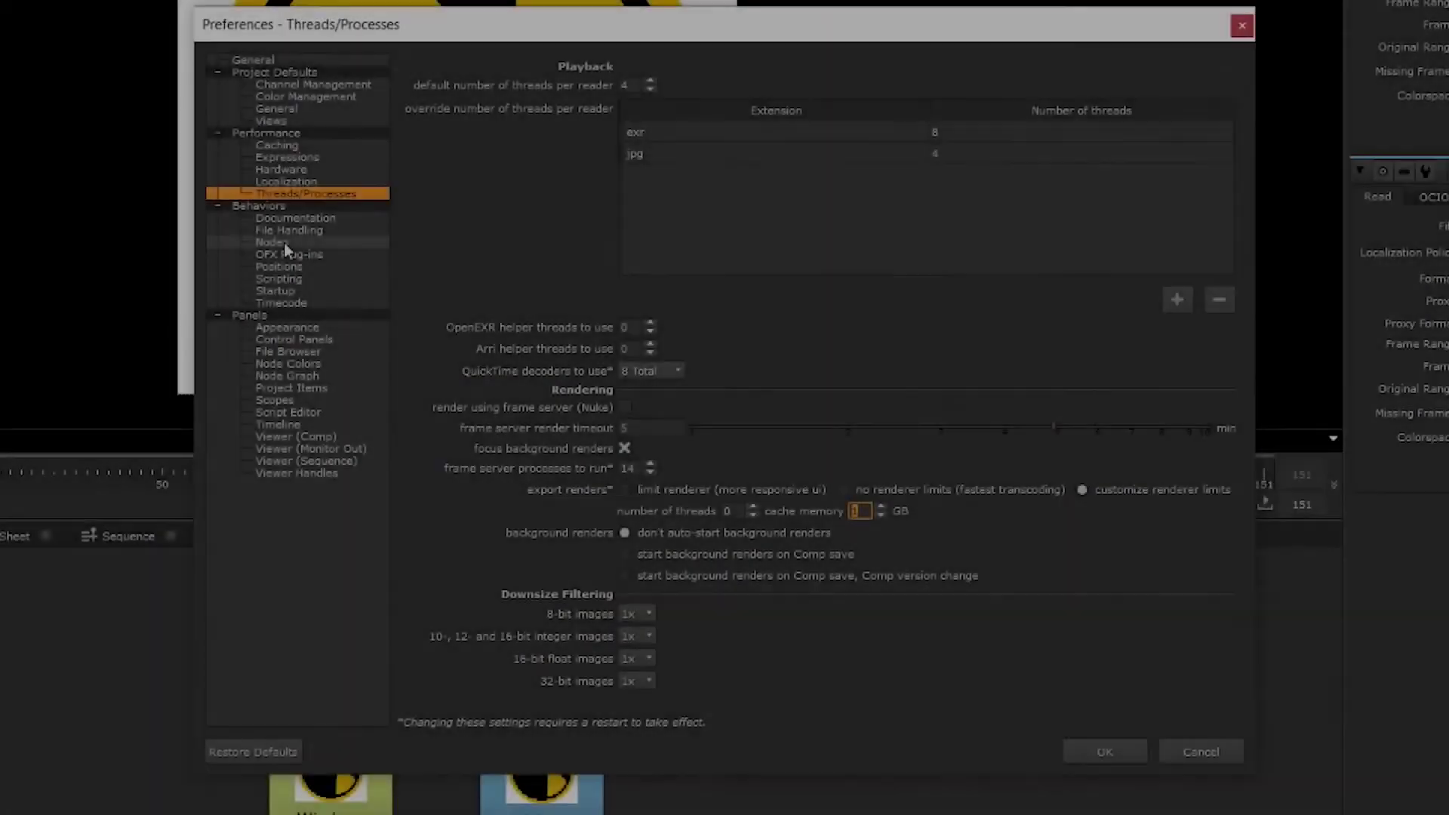
Show the Nodes preferences, then test Tab search weighting in the Node Graph by adding an Exposure node
{"action": "left_click", "coordinate": [284, 243]}
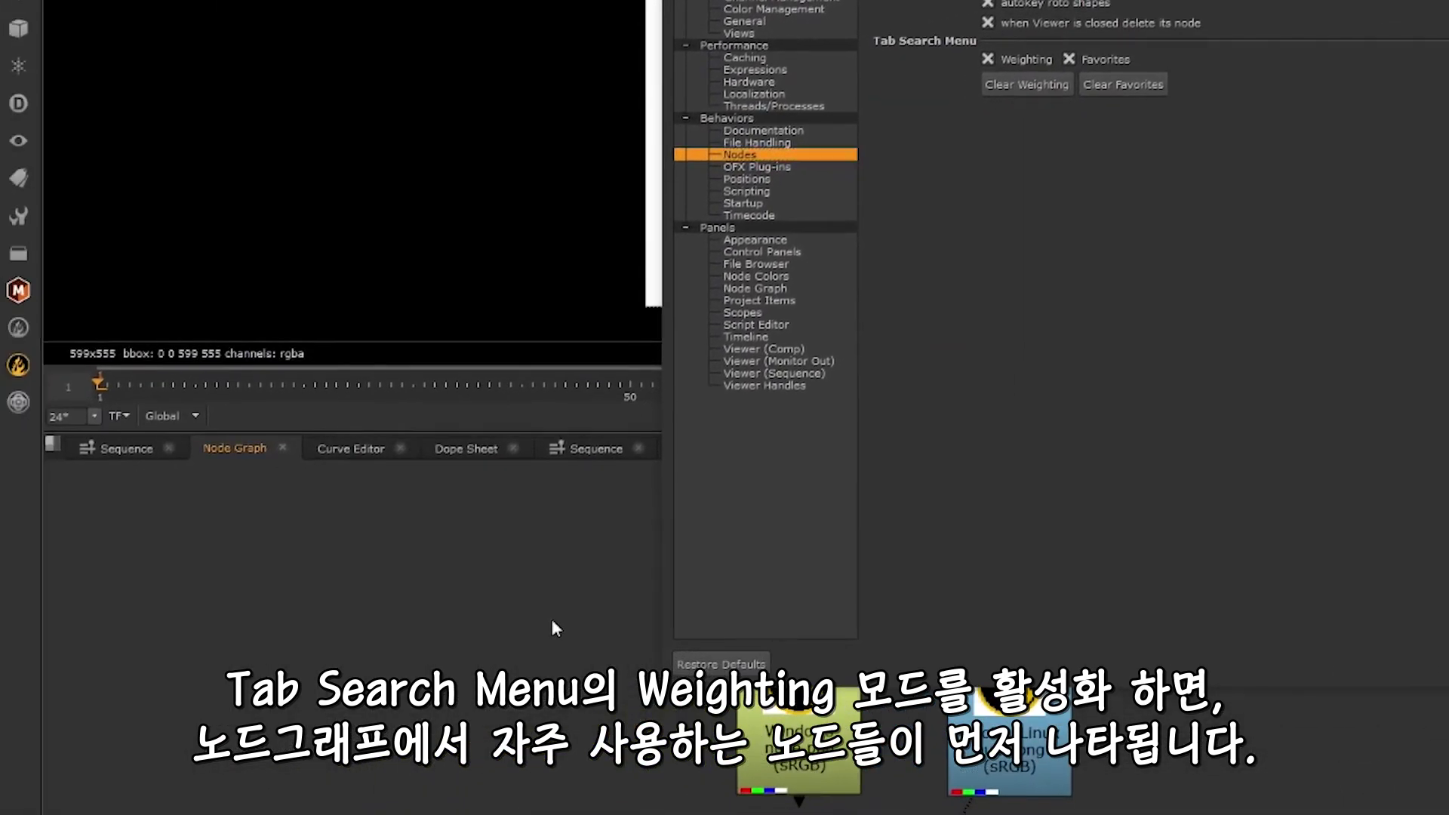
{"action": "key", "text": "Tab"}
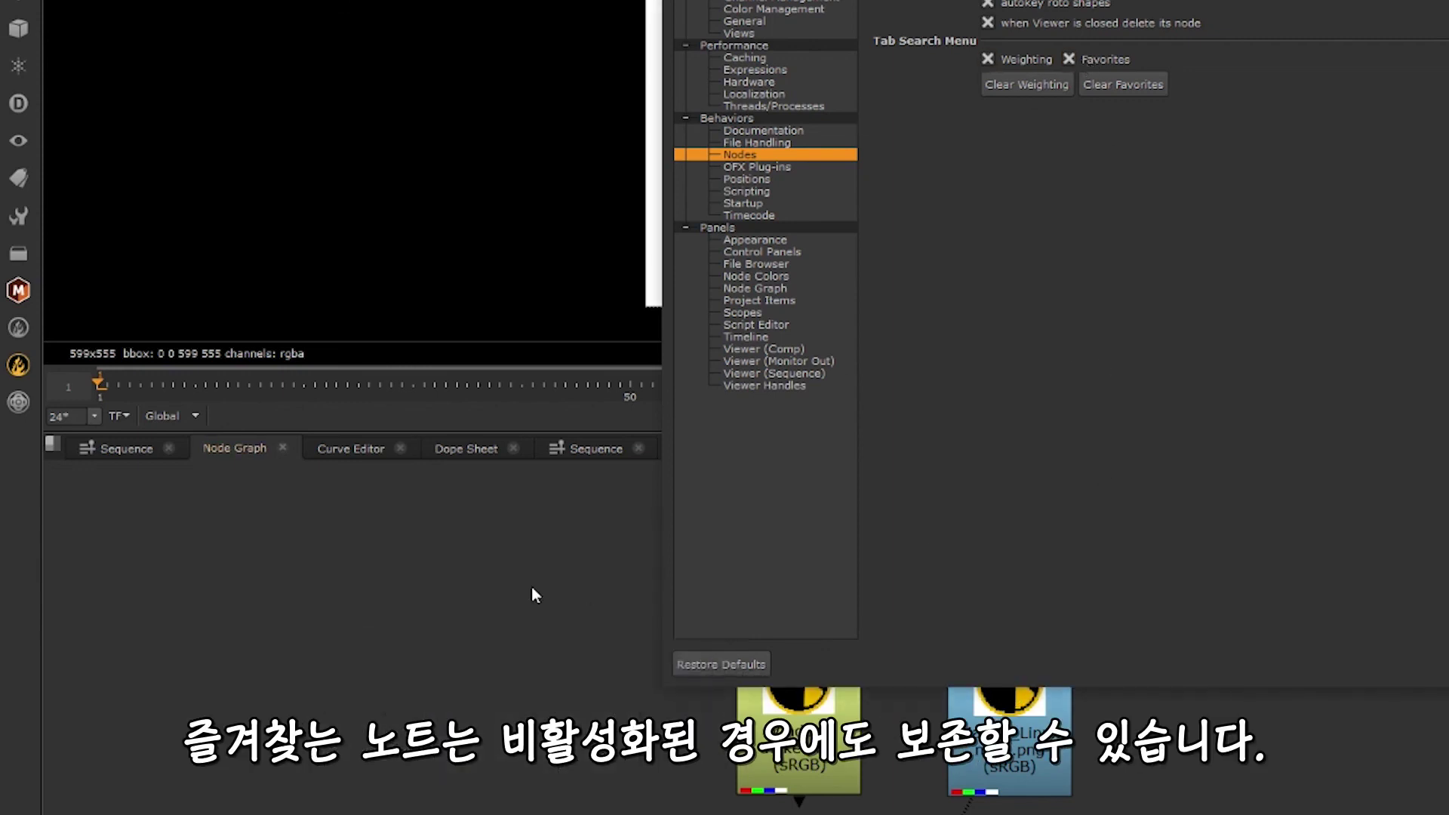
{"action": "key", "text": "Tab"}
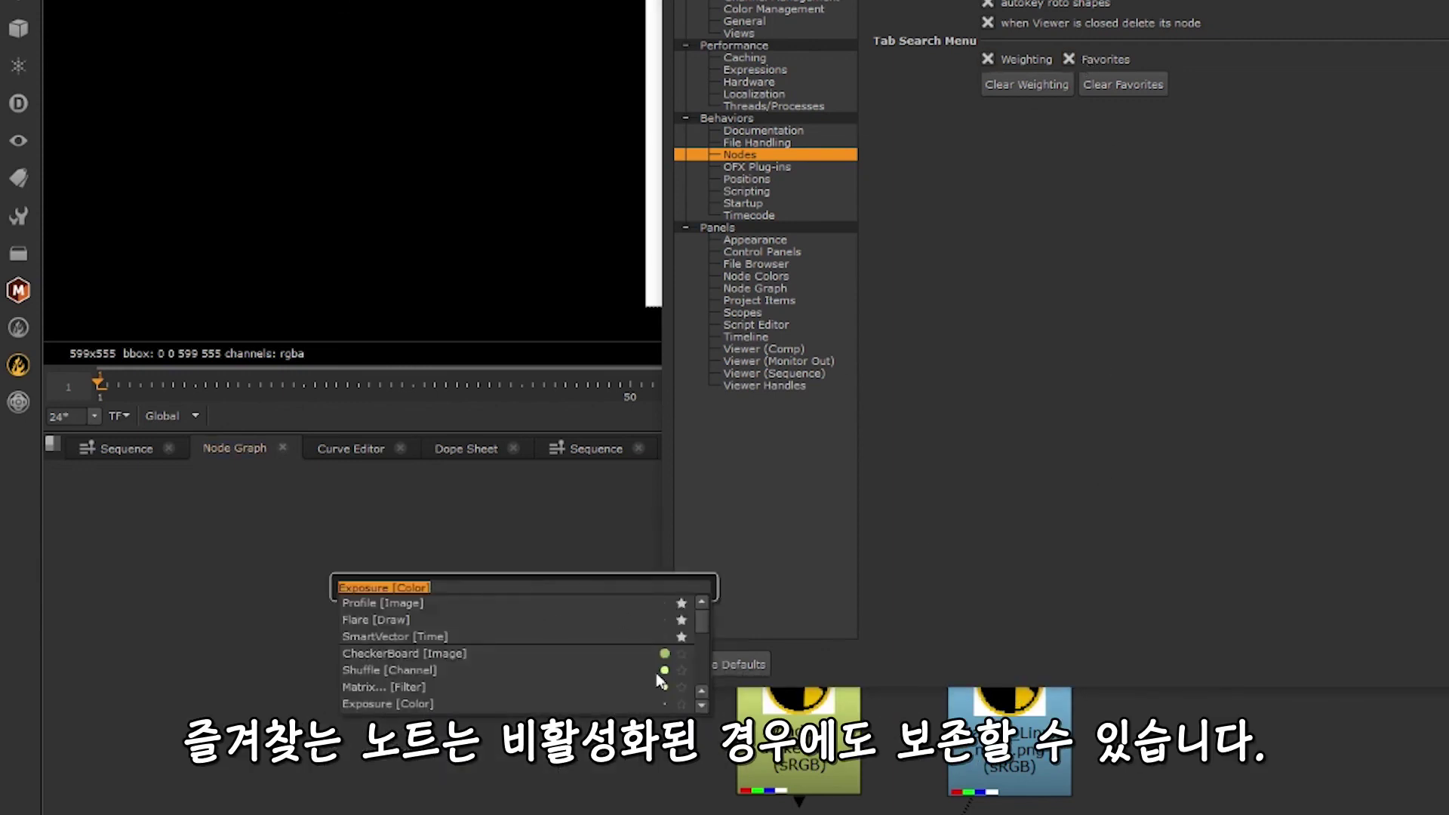
{"action": "key", "text": "Return"}
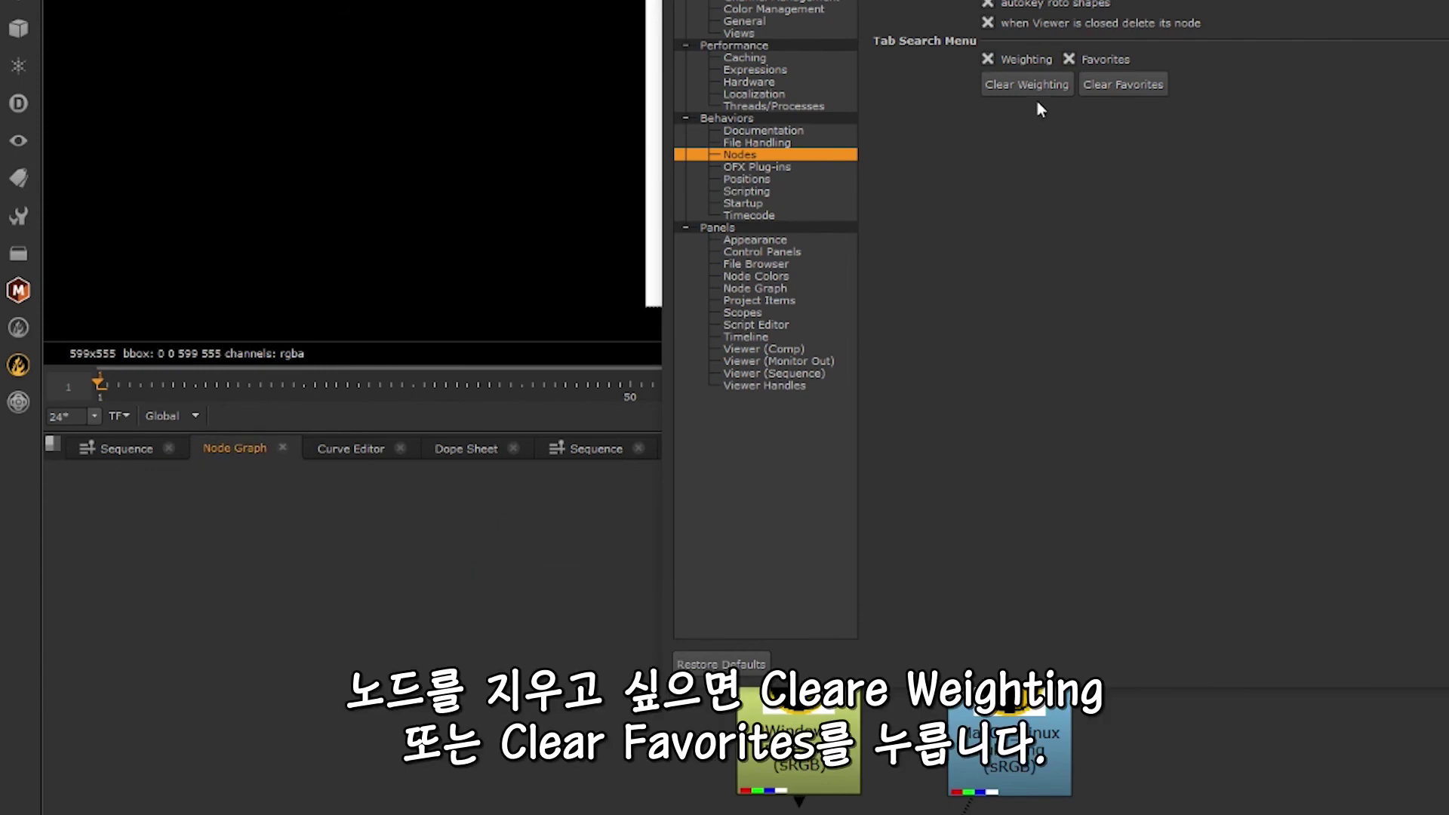
{"action": "left_click", "coordinate": [1037, 92]}
{"action": "key", "text": "Tab"}
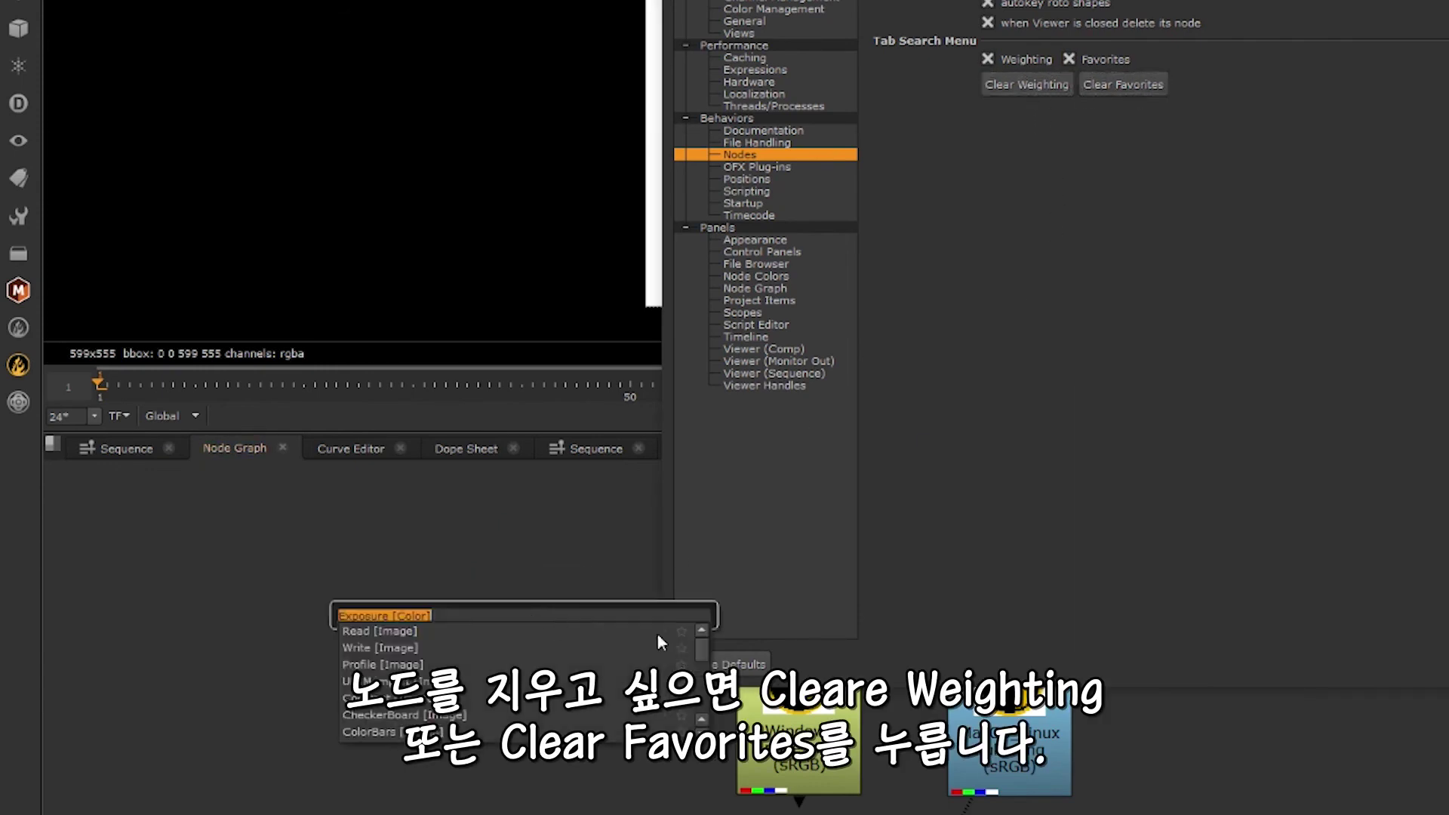